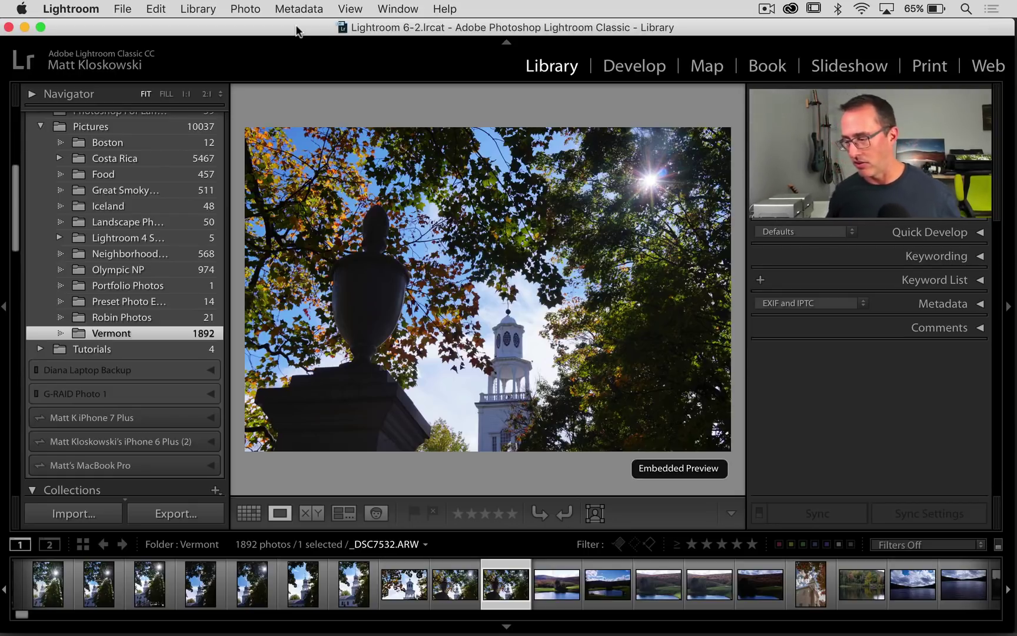
- Open the Import dialog, check the Embedded & Sidecar preview option, then cancel the import
{"action": "left_click", "coordinate": [121, 8]}
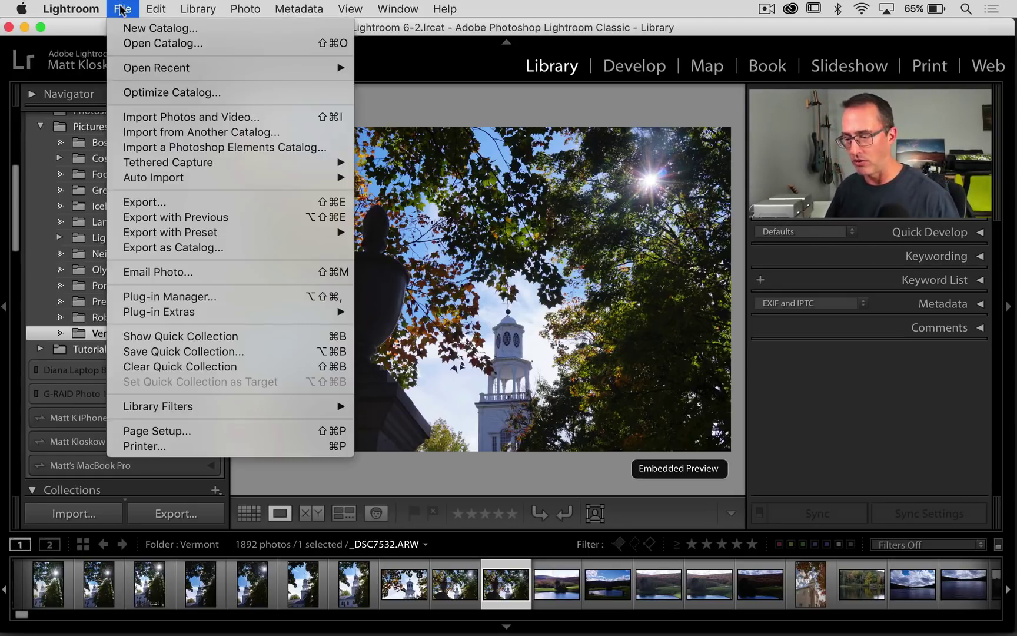
{"action": "left_click", "coordinate": [163, 116]}
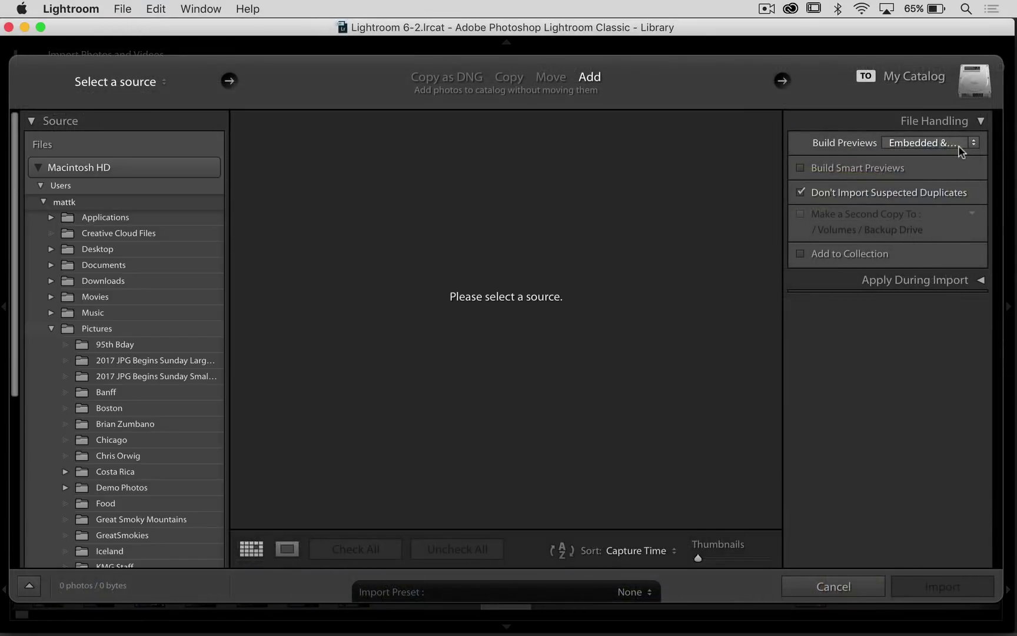
{"action": "left_click", "coordinate": [958, 146]}
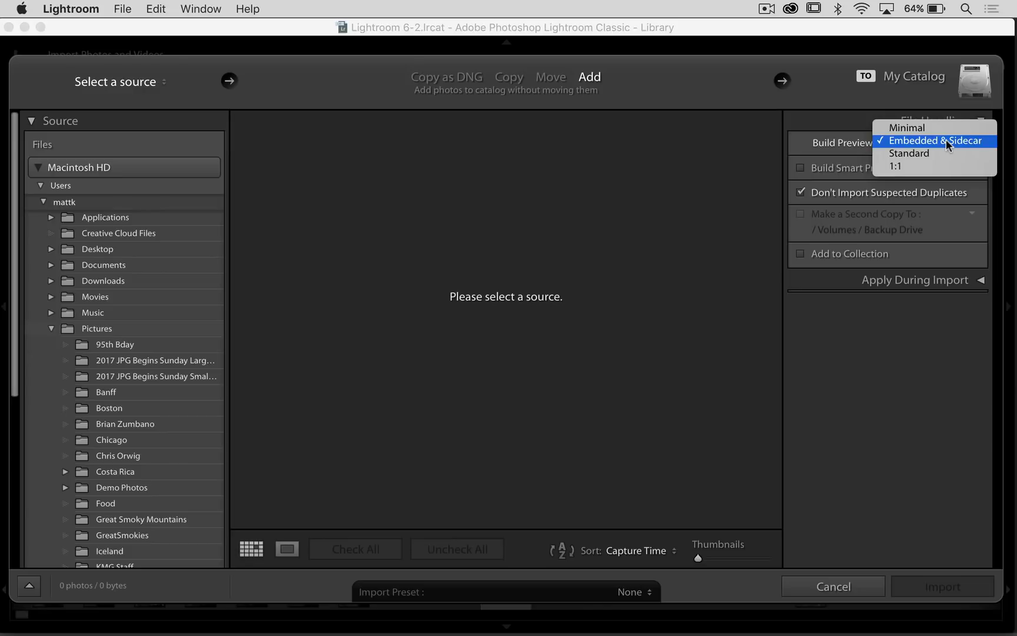
{"action": "left_click", "coordinate": [830, 583]}
{"action": "left_click", "coordinate": [831, 585]}
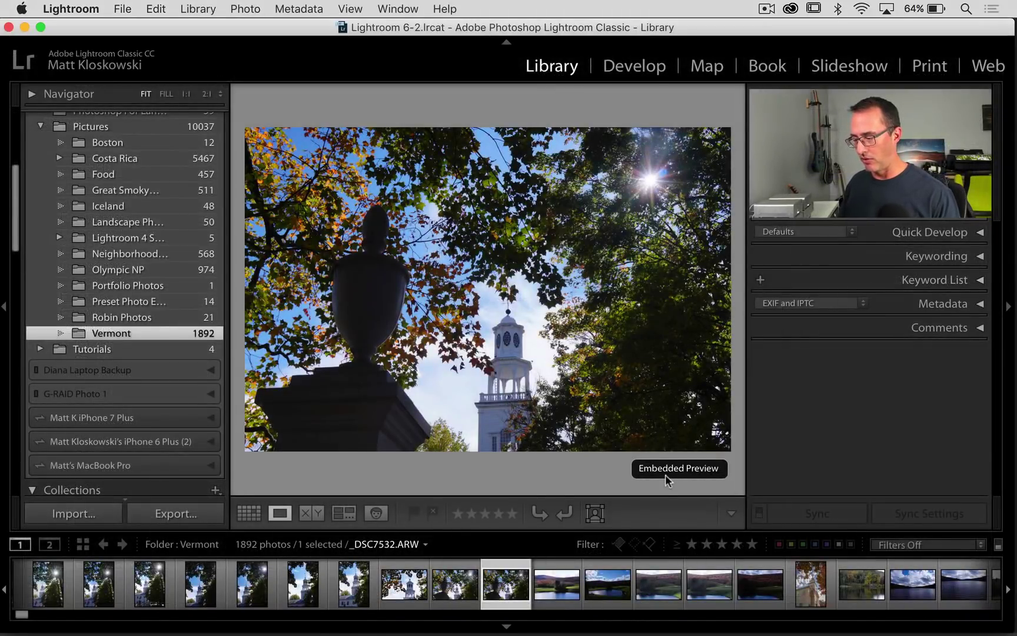
- Browse forward through the Vermont photos past the lake and hillside shots toward _DSC7547
{"action": "key", "text": "Right"}
{"action": "key", "text": "Right"}
{"action": "key", "text": "Right"}
{"action": "key", "text": "Right"}
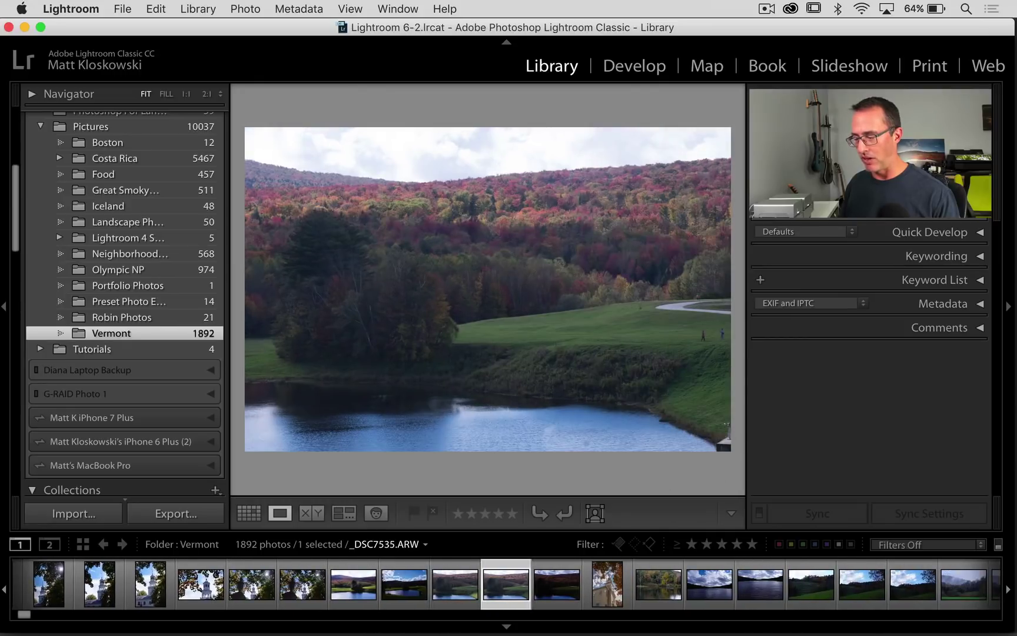
{"action": "key", "text": "Right"}
{"action": "key", "text": "Right"}
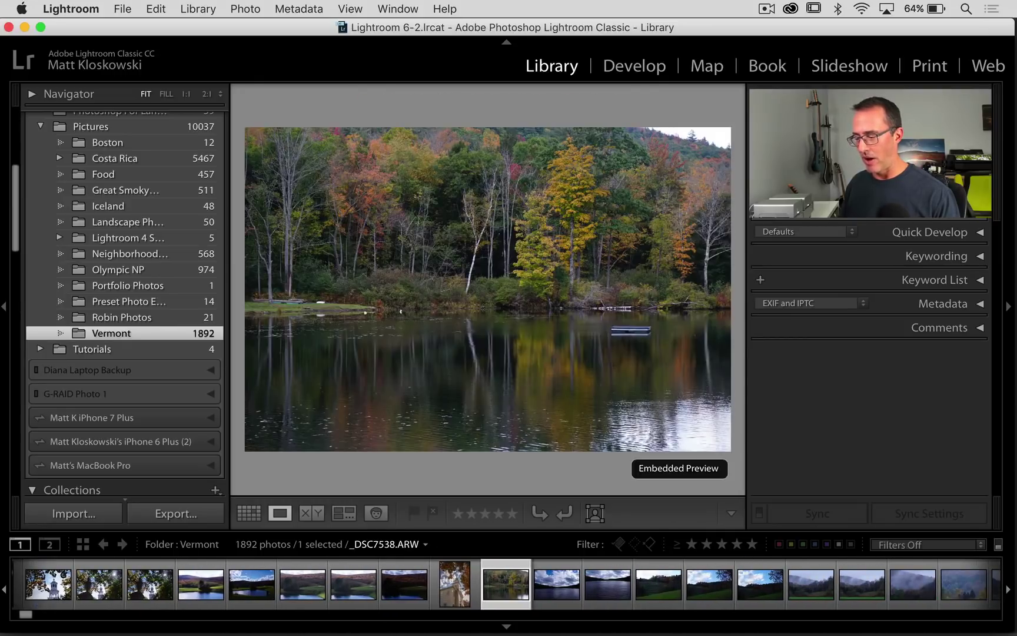
{"action": "key", "text": "Right"}
{"action": "key", "text": "Right"}
{"action": "key", "text": "Right"}
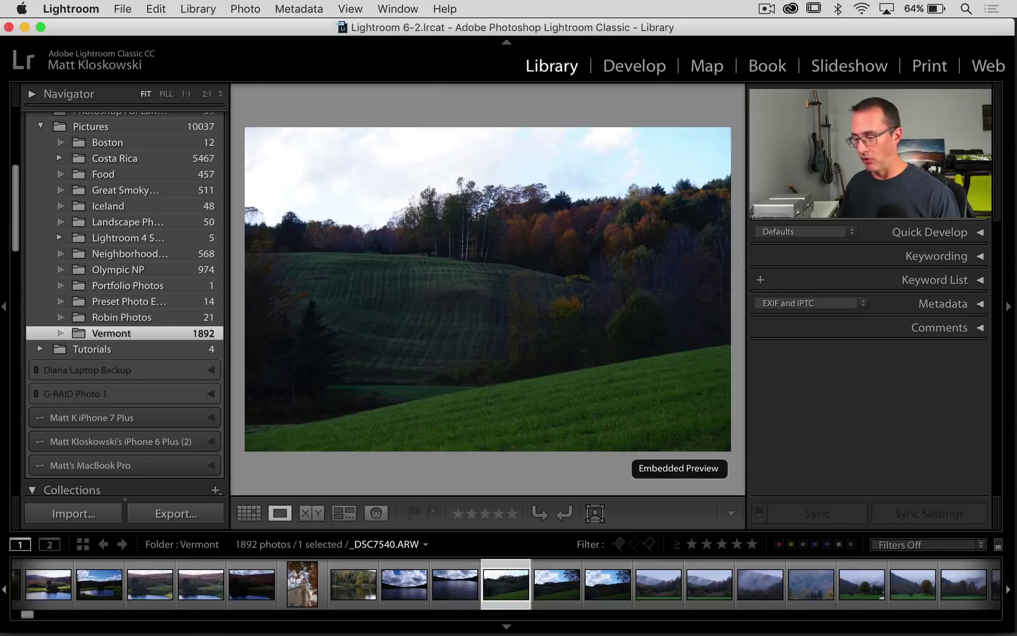
{"action": "key", "text": "Right"}
{"action": "key", "text": "Right"}
{"action": "key", "text": "Right"}
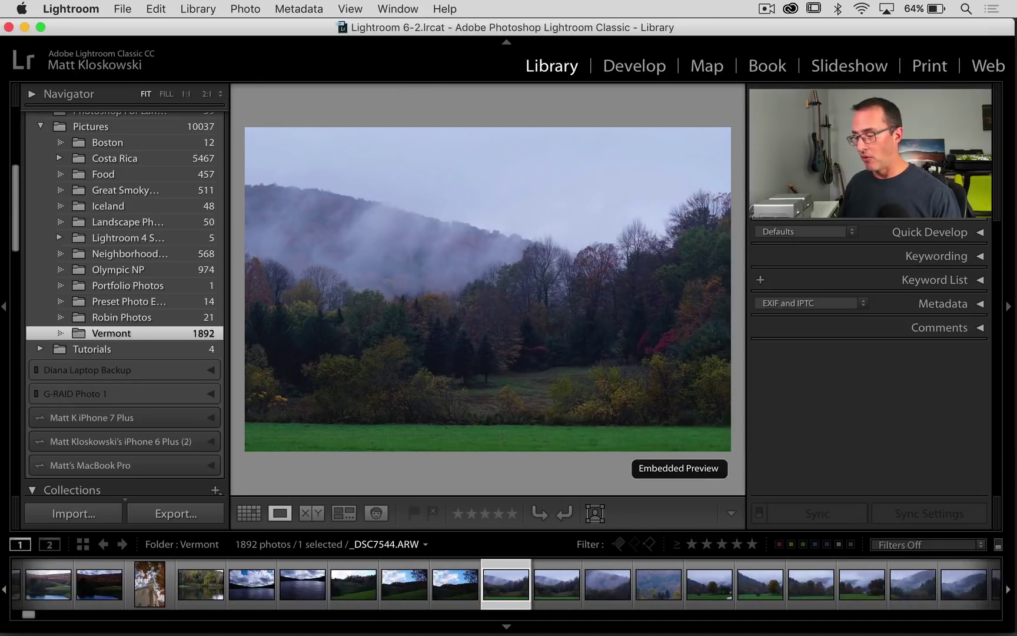
{"action": "key", "text": "Right"}
{"action": "key", "text": "Right"}
{"action": "key", "text": "Right"}
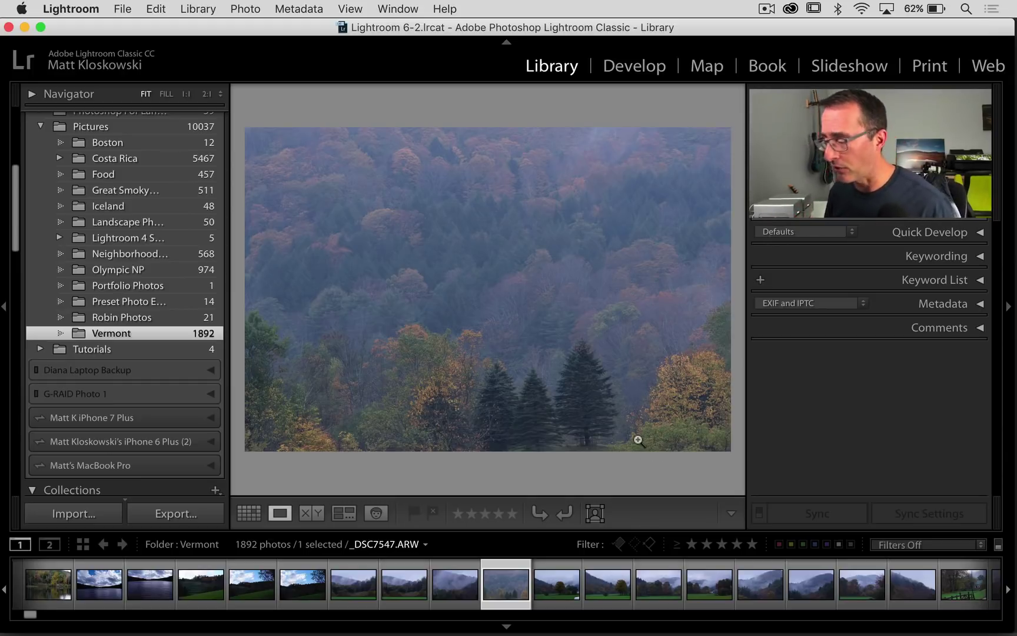
- Switch the filmstrip source to Collection : Classic and edit _DSC7726.ARW in Develop
{"action": "left_click", "coordinate": [422, 545]}
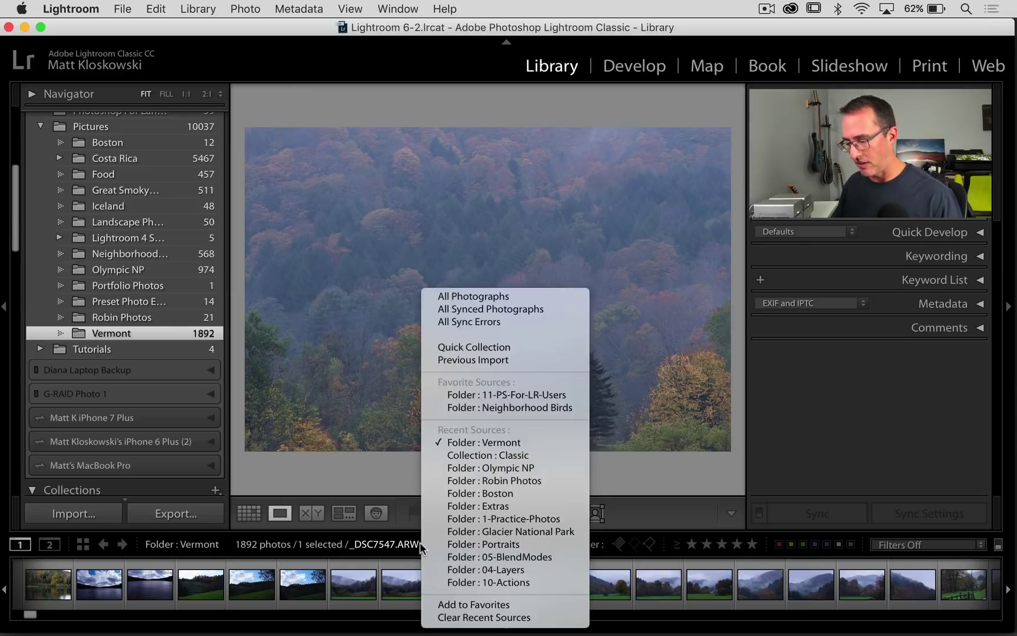
{"action": "left_click", "coordinate": [466, 456]}
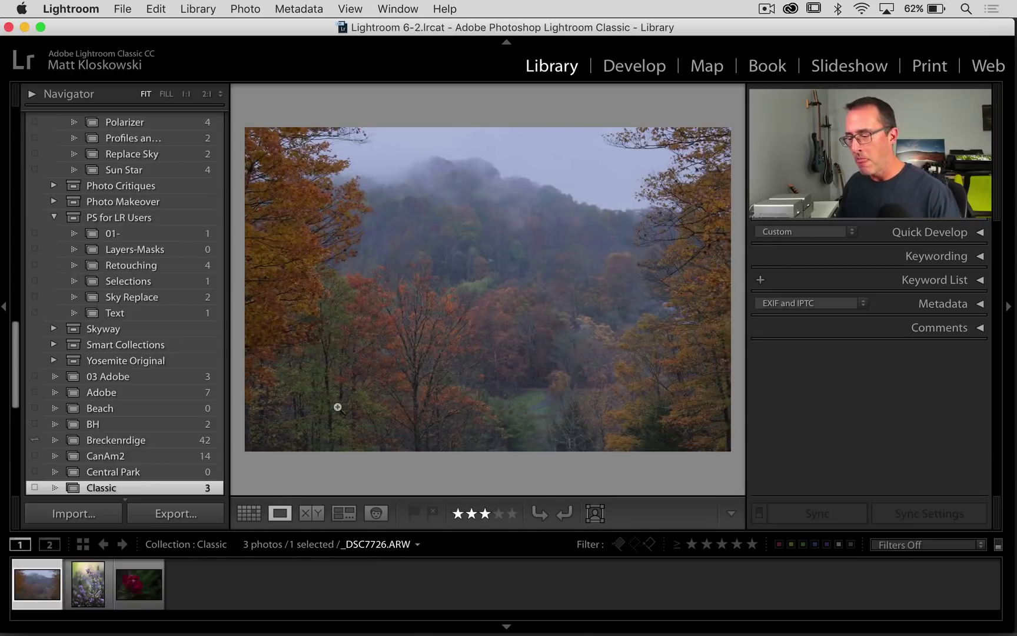
{"action": "left_click", "coordinate": [634, 65]}
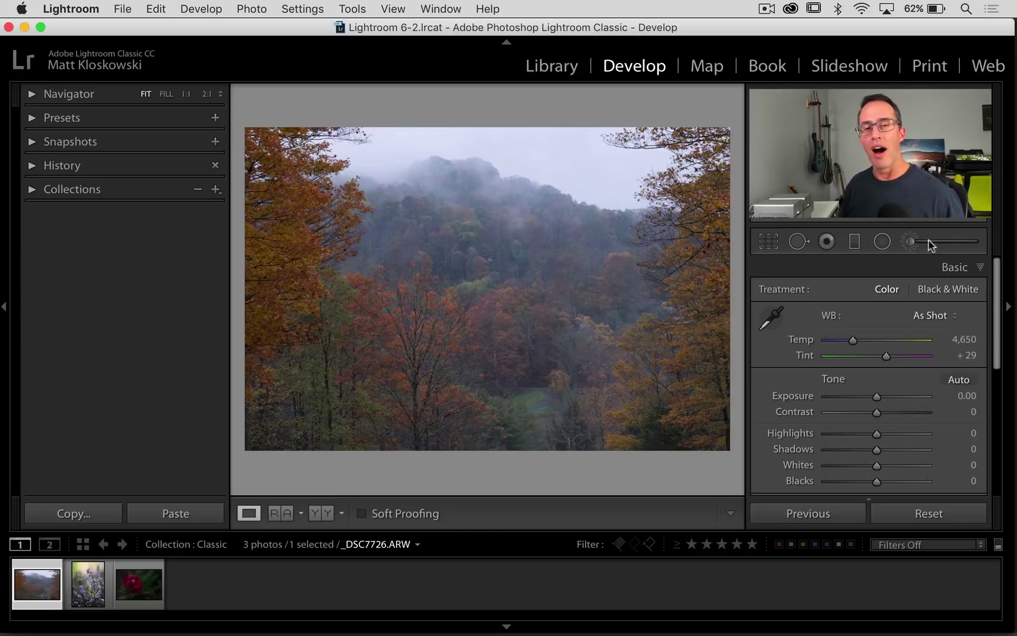
- Add a graduated filter at −1.51 exposure, dragged down from the foggy sky
{"action": "left_click", "coordinate": [854, 242]}
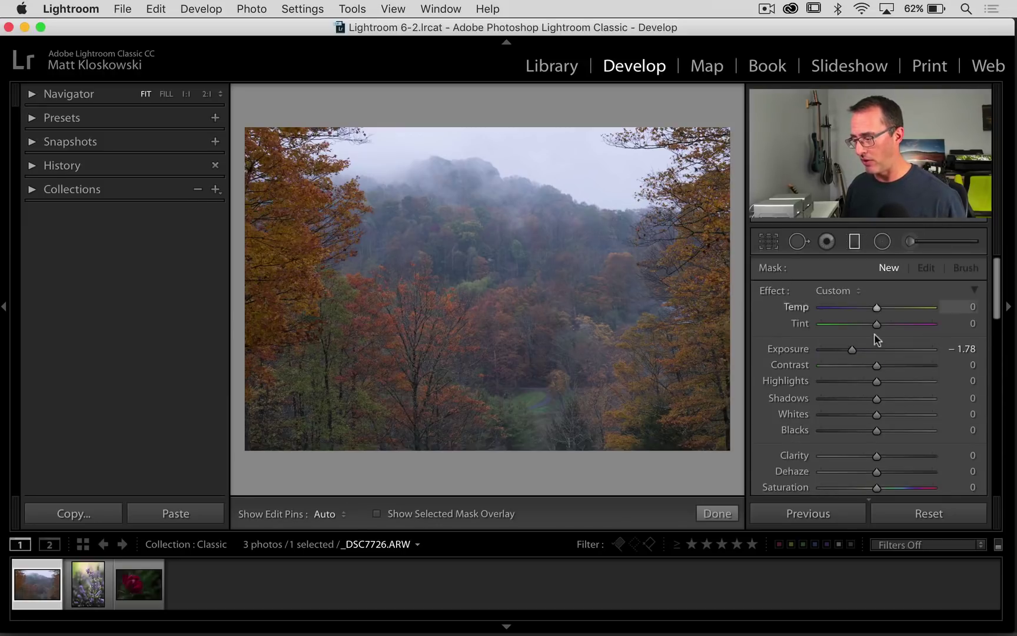
{"action": "left_click_drag", "start_coordinate": [862, 348], "coordinate": [856, 349]}
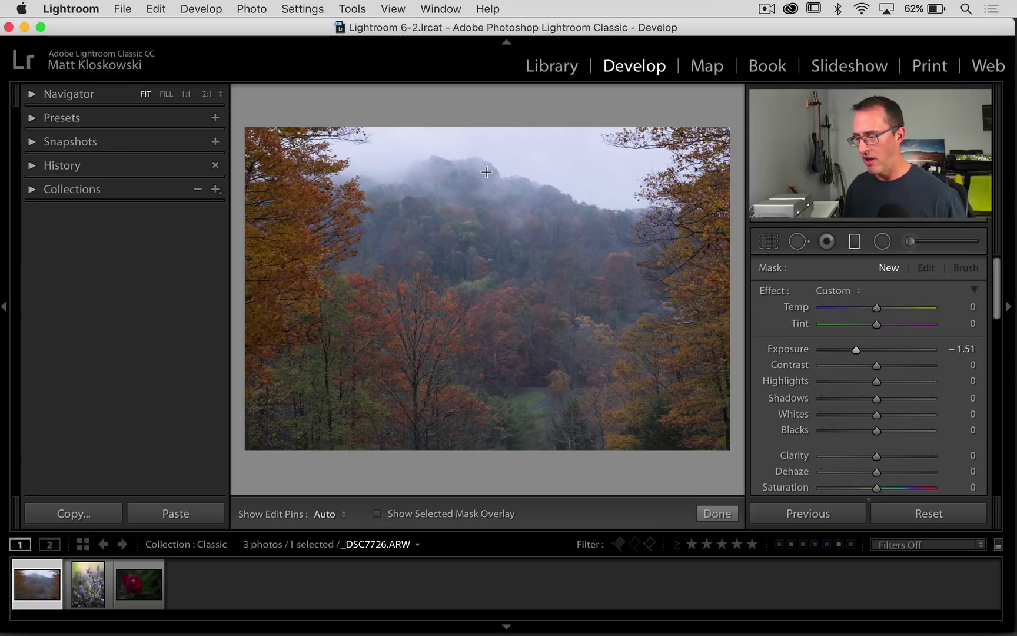
{"action": "left_click_drag", "start_coordinate": [486, 171], "coordinate": [487, 292]}
- In the Basic panel, raise overall exposure to +0.60 and temperature to 4,900
{"action": "scroll", "coordinate": [892, 398], "scroll_direction": "down", "scroll_amount": 6}
{"action": "scroll", "coordinate": [892, 398], "scroll_direction": "down", "scroll_amount": 3}
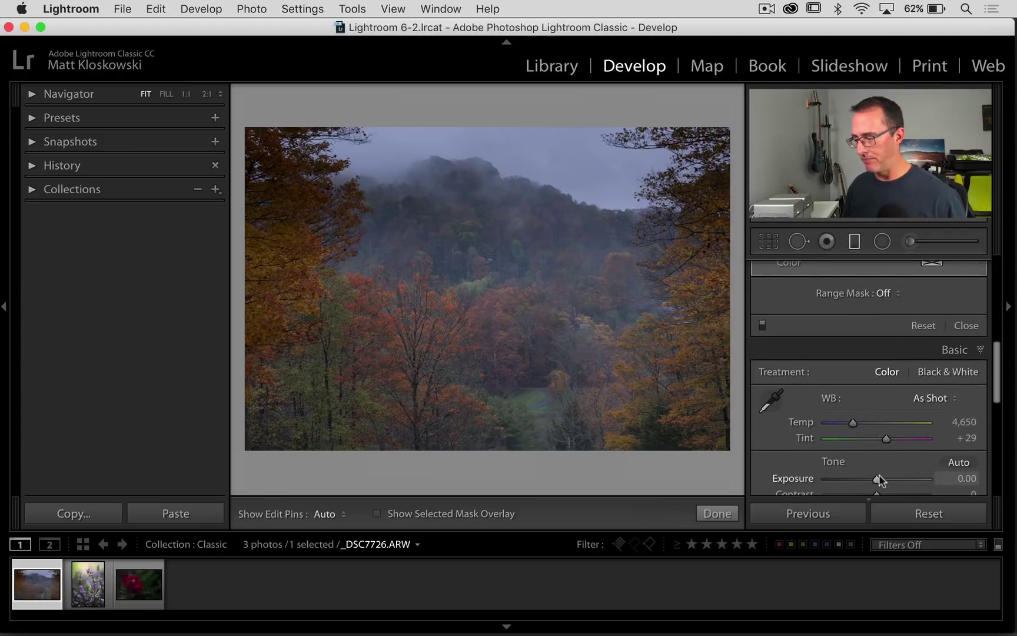
{"action": "left_click_drag", "start_coordinate": [877, 478], "coordinate": [883, 476]}
{"action": "scroll", "coordinate": [885, 443], "scroll_direction": "down", "scroll_amount": 3}
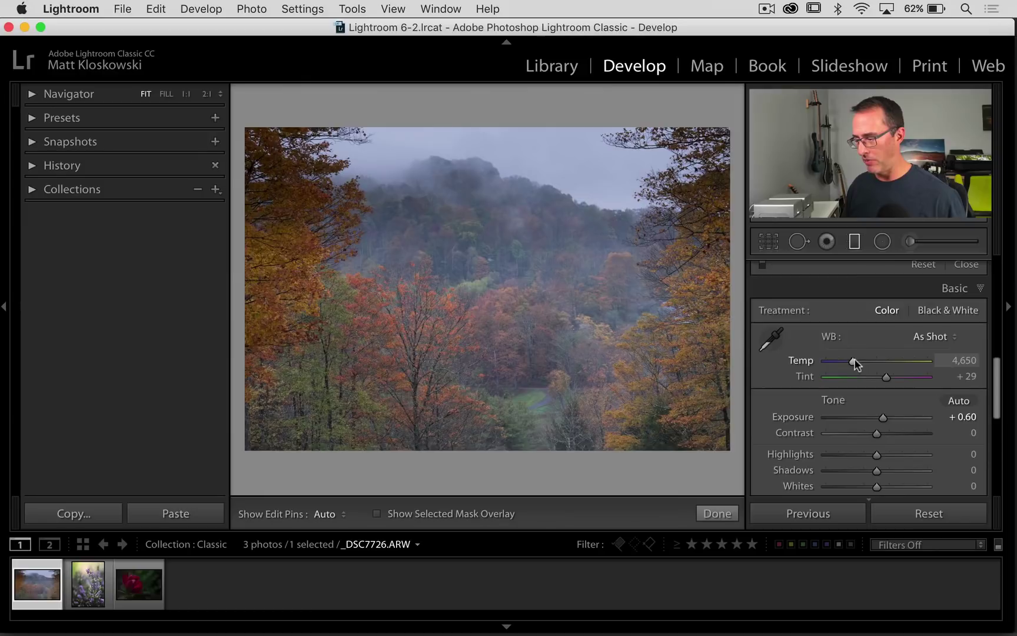
{"action": "left_click_drag", "start_coordinate": [853, 360], "coordinate": [858, 364]}
{"action": "scroll", "coordinate": [888, 373], "scroll_direction": "up", "scroll_amount": 5}
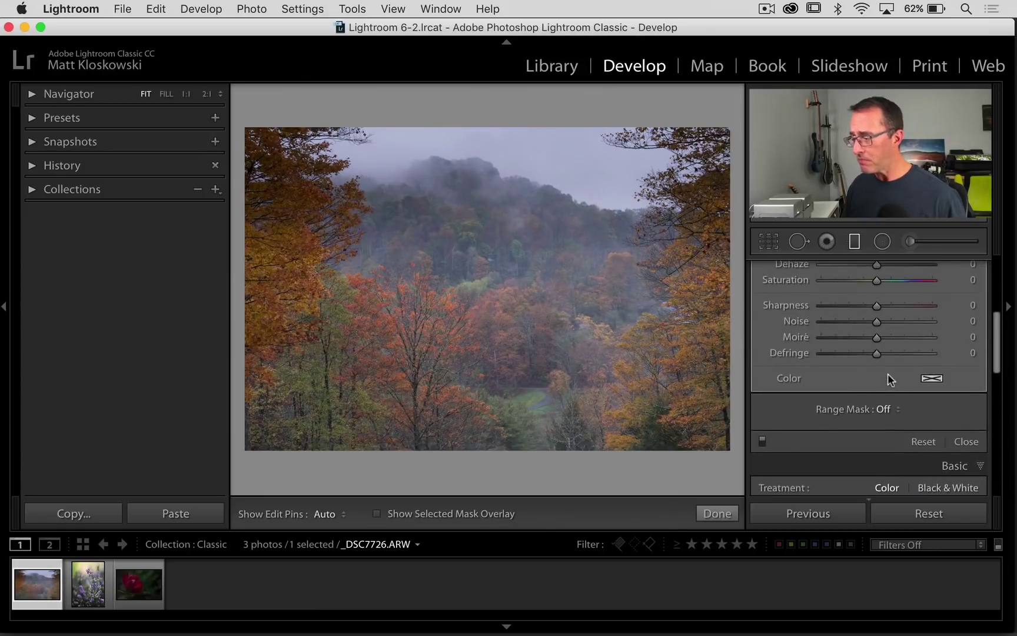
{"action": "scroll", "coordinate": [887, 373], "scroll_direction": "up", "scroll_amount": 2}
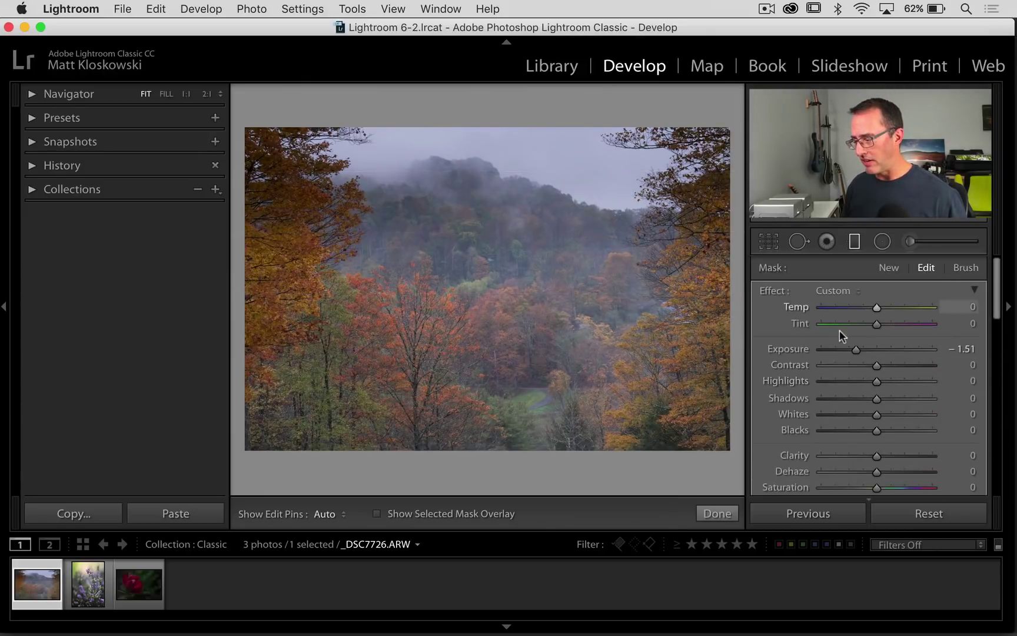
- Darken the graduated filter to −1.54 exposure and move it lower on the photo
{"action": "left_click_drag", "start_coordinate": [854, 345], "coordinate": [852, 344]}
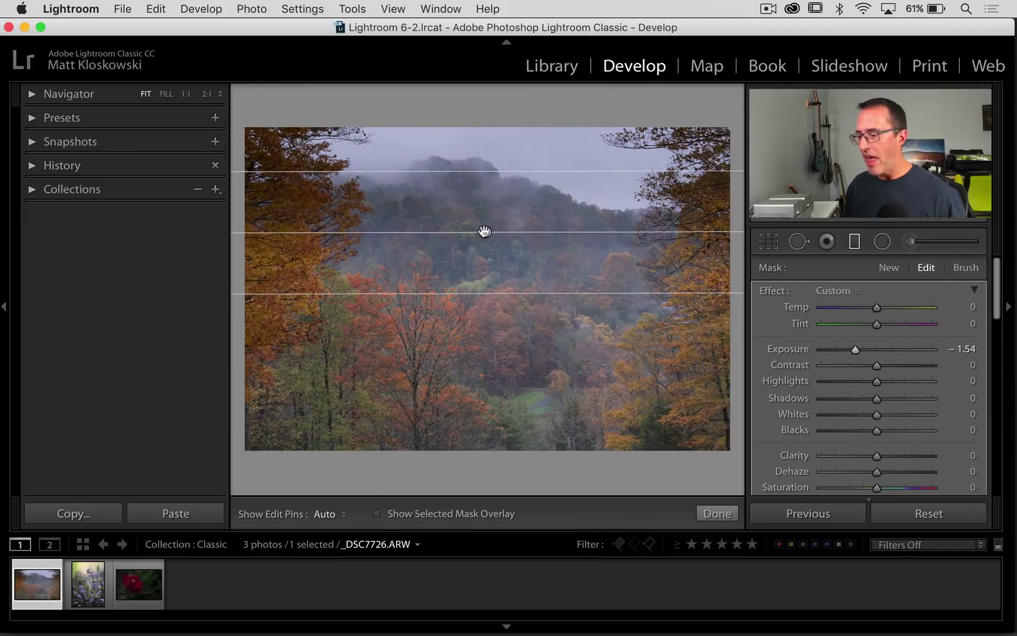
{"action": "left_click_drag", "start_coordinate": [486, 231], "coordinate": [491, 250]}
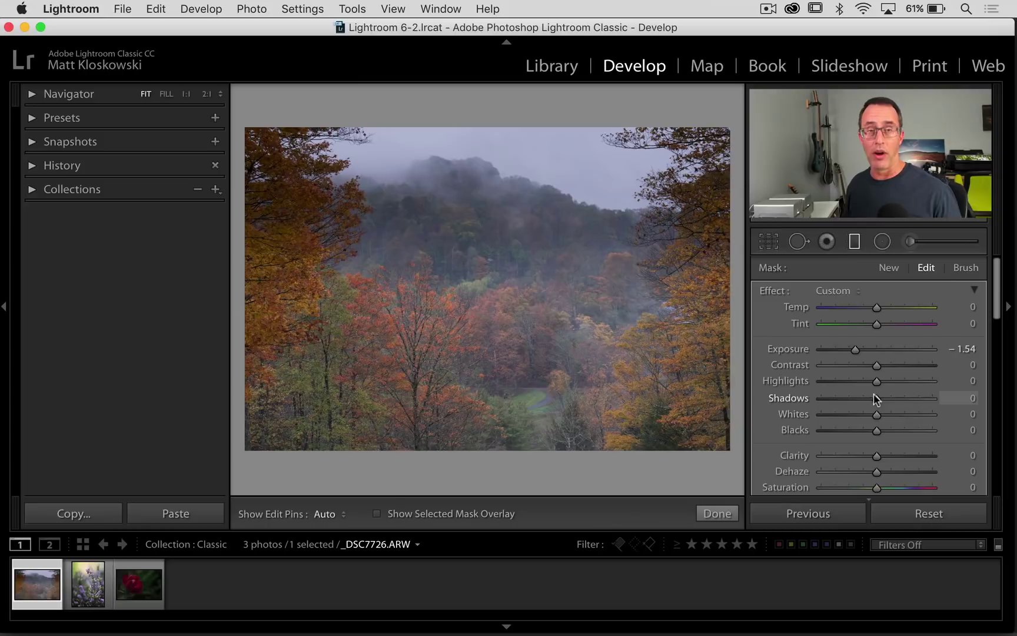
{"action": "mouse_move", "coordinate": [530, 164]}
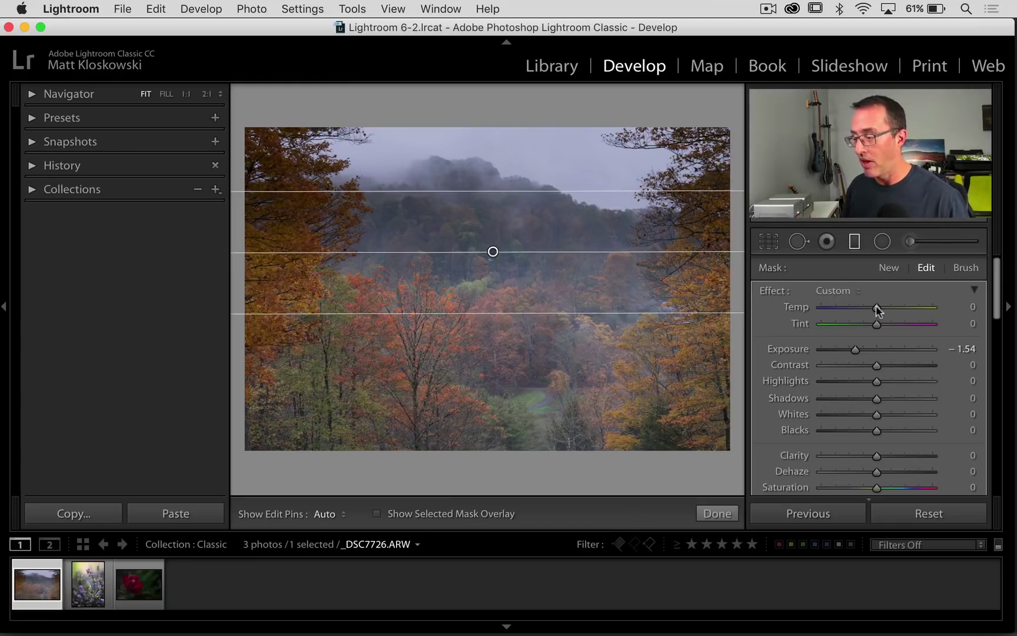
{"action": "scroll", "coordinate": [981, 323], "scroll_direction": "down", "scroll_amount": 5}
{"action": "scroll", "coordinate": [981, 323], "scroll_direction": "down", "scroll_amount": 3}
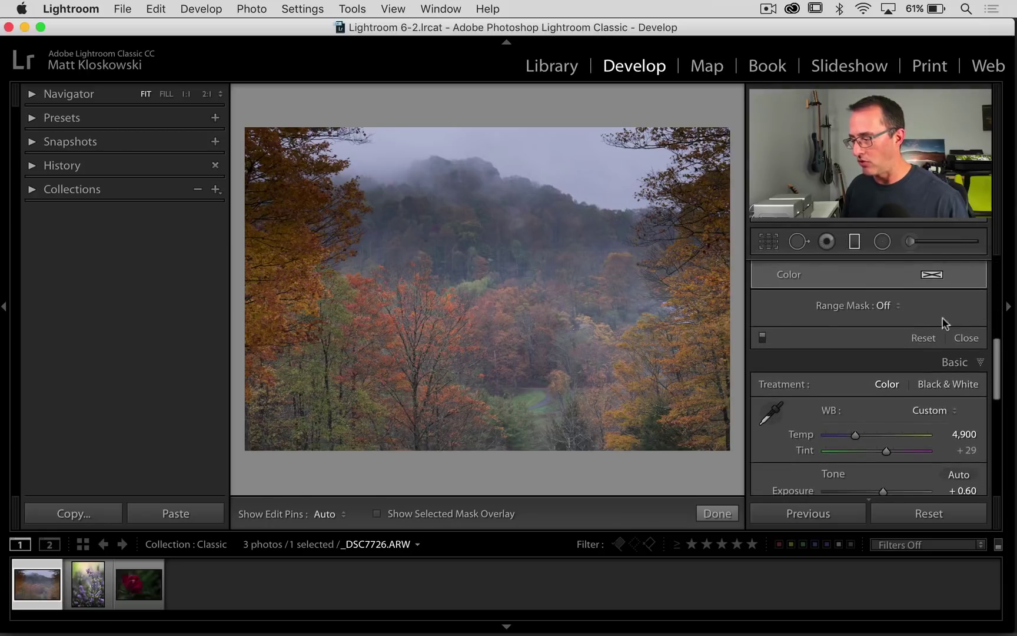
- Give the sky filter a Luminance range mask with its range set to 90/100
{"action": "left_click", "coordinate": [883, 306]}
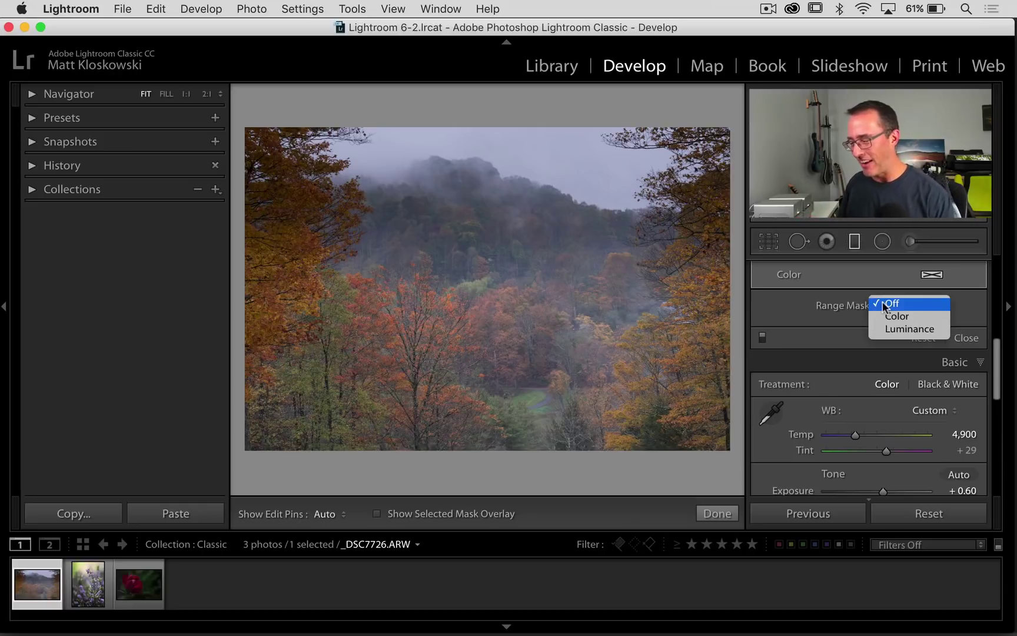
{"action": "left_click", "coordinate": [900, 329]}
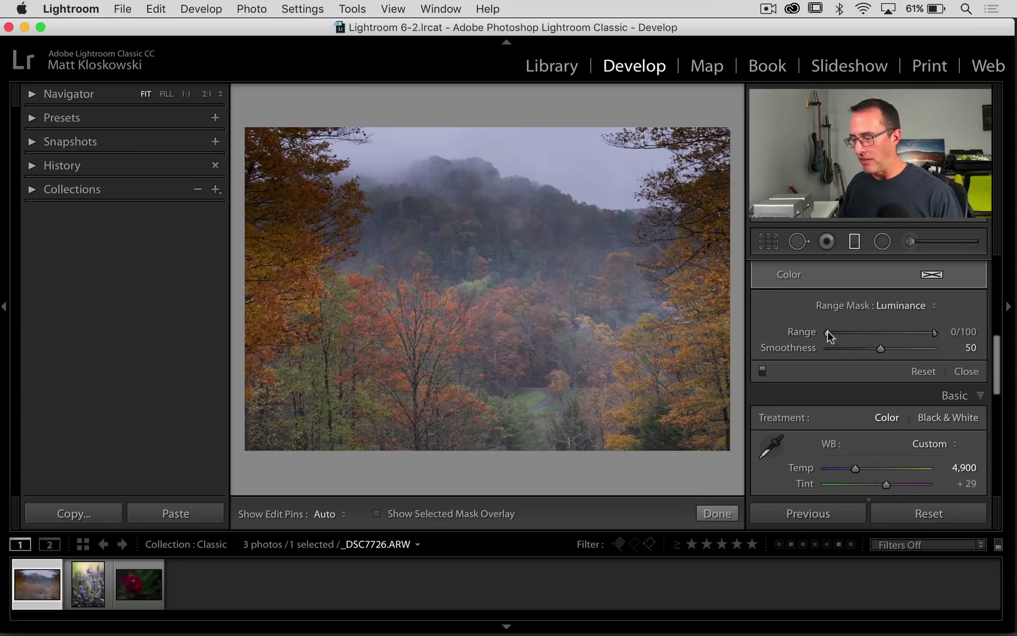
{"action": "left_click_drag", "start_coordinate": [827, 333], "coordinate": [854, 331]}
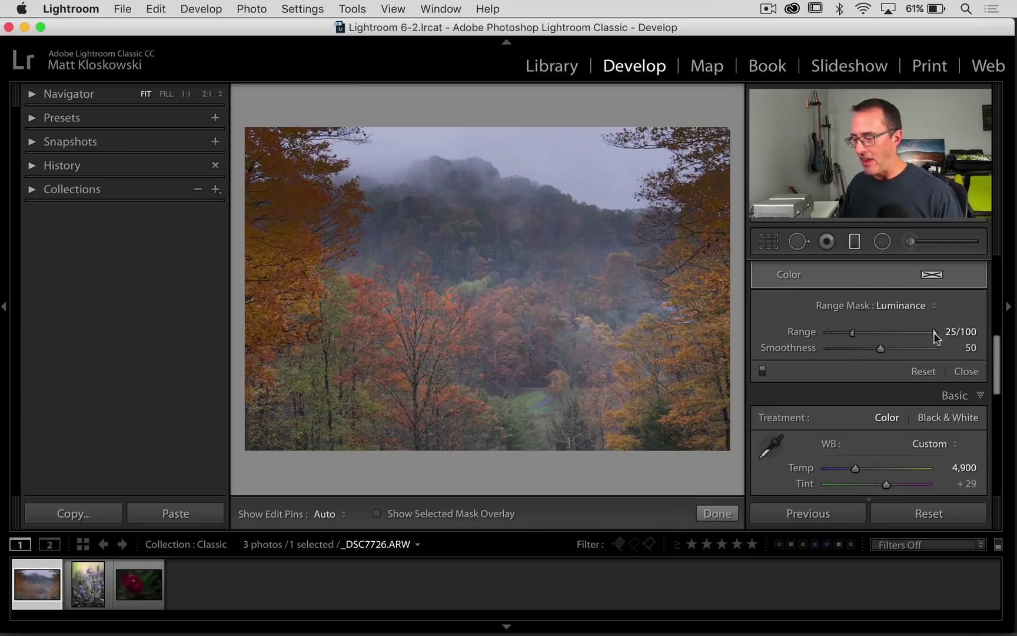
{"action": "left_click_drag", "start_coordinate": [936, 333], "coordinate": [909, 333]}
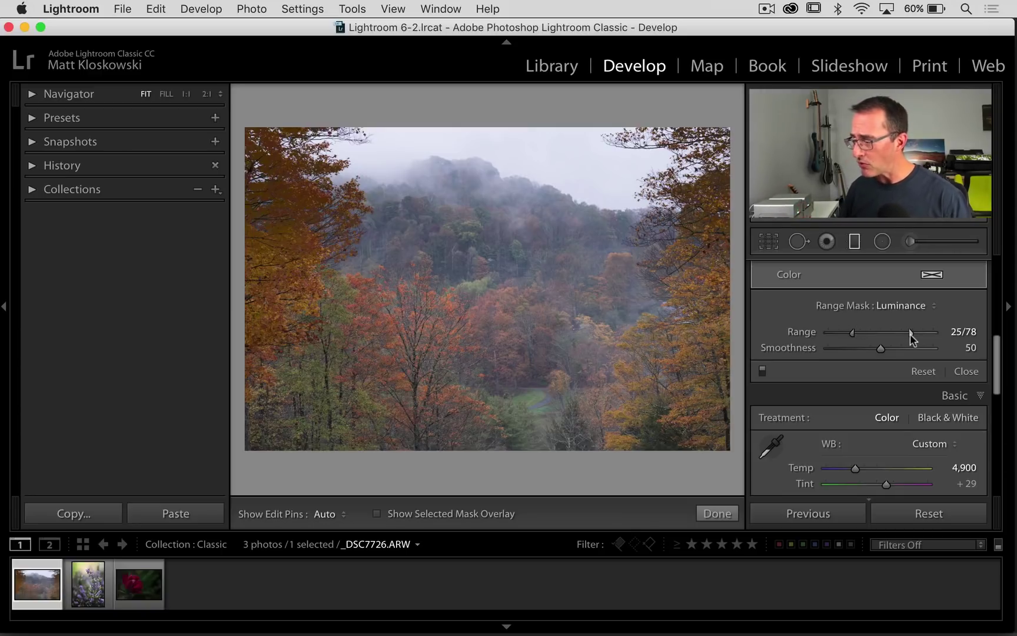
{"action": "left_click_drag", "start_coordinate": [910, 333], "coordinate": [969, 333]}
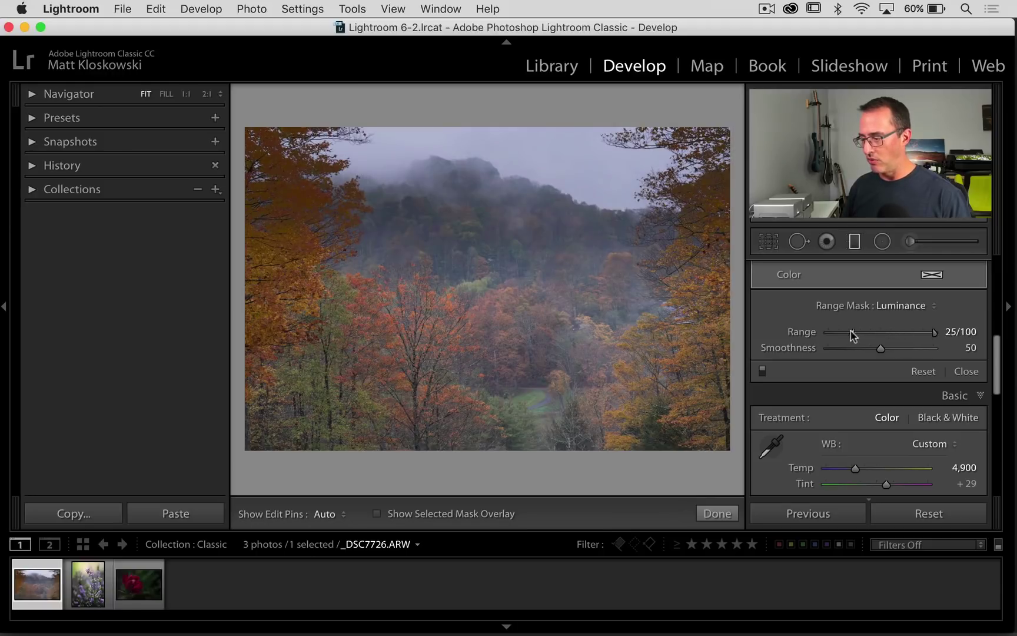
{"action": "left_click_drag", "start_coordinate": [851, 332], "coordinate": [921, 332]}
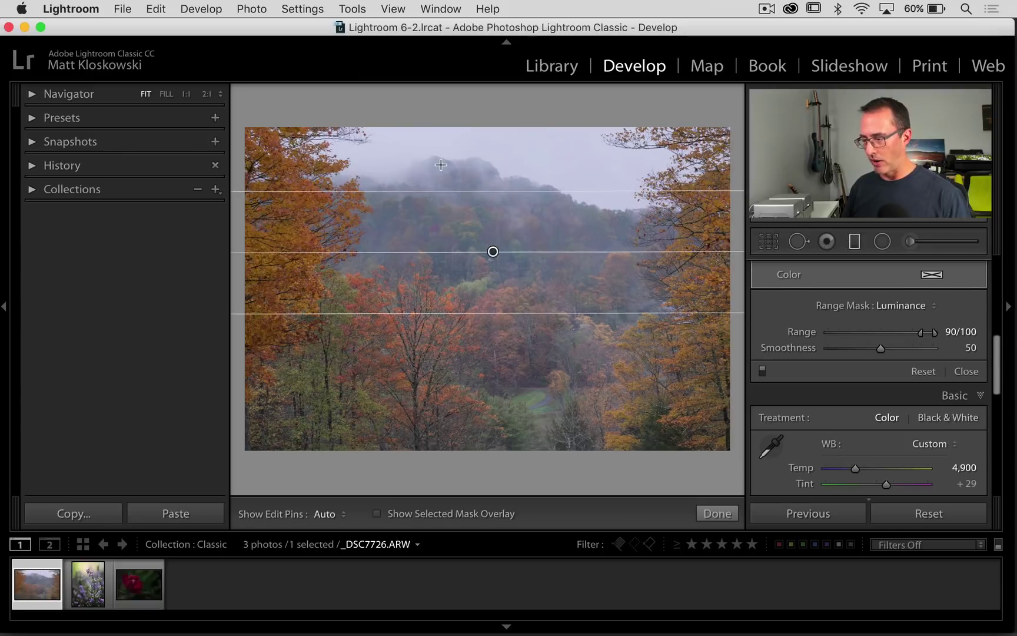
- Take the luminance mask smoothness to 0, then 54, and toggle the filter off and on to compare
{"action": "scroll", "coordinate": [917, 352], "scroll_direction": "up", "scroll_amount": 3}
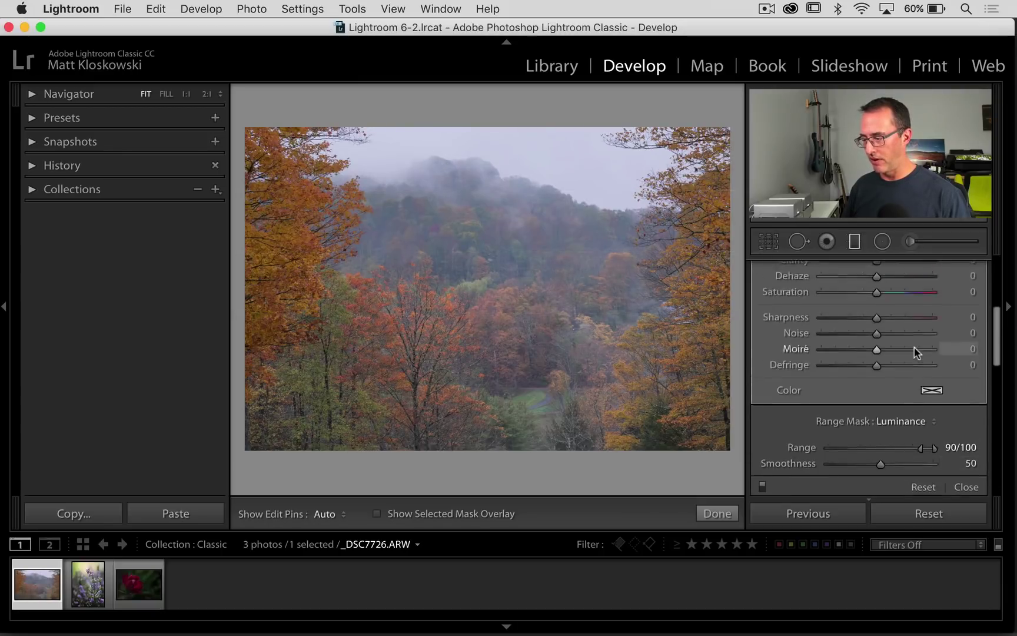
{"action": "scroll", "coordinate": [915, 350], "scroll_direction": "up", "scroll_amount": 5}
{"action": "left_click_drag", "start_coordinate": [915, 350], "coordinate": [852, 351]}
{"action": "scroll", "coordinate": [852, 349], "scroll_direction": "down", "scroll_amount": 10}
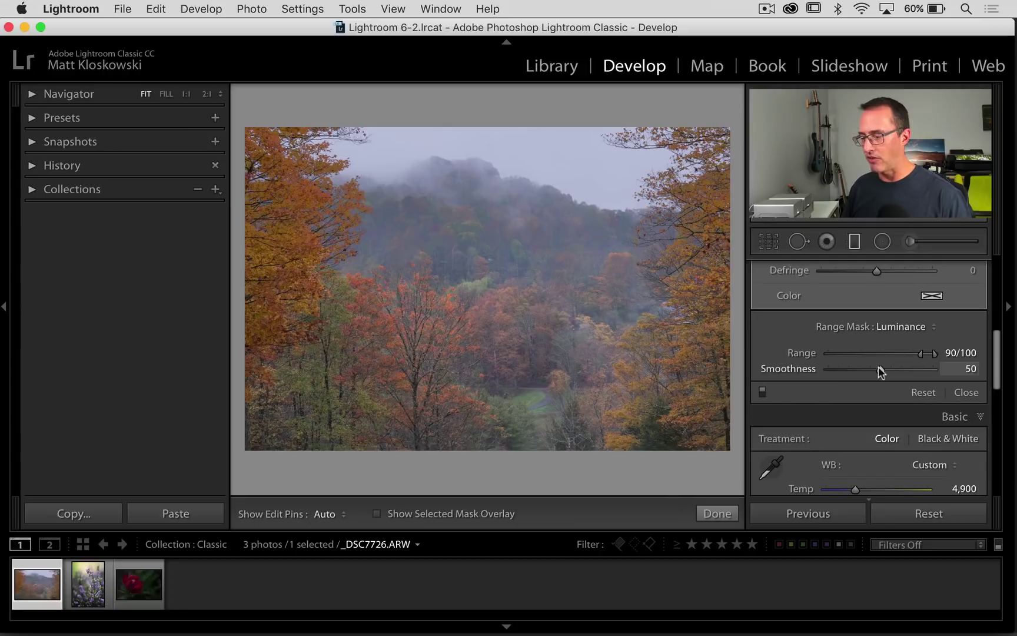
{"action": "left_click_drag", "start_coordinate": [878, 367], "coordinate": [791, 361]}
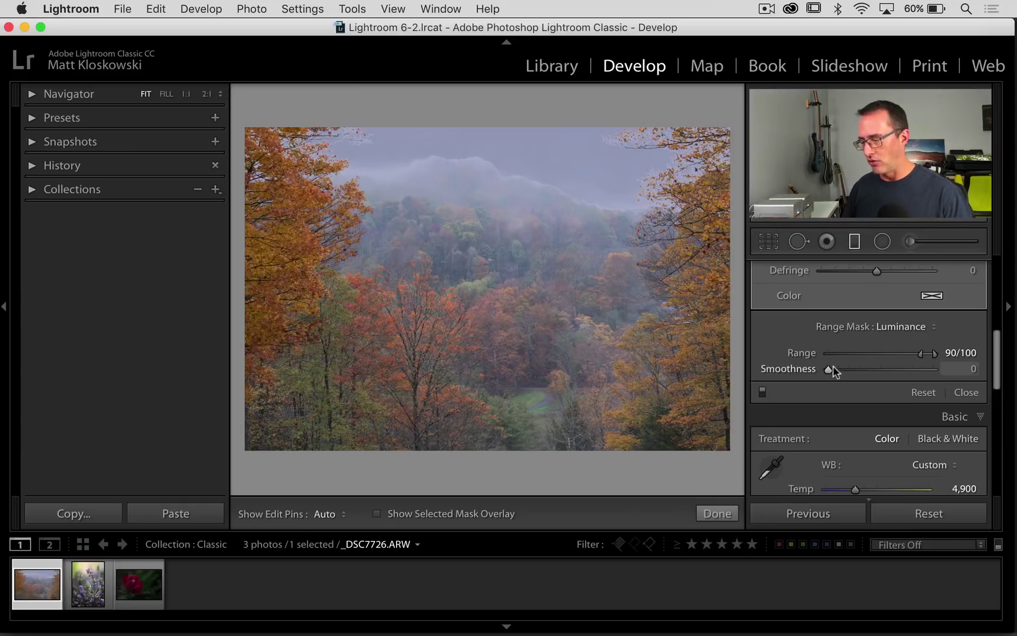
{"action": "left_click_drag", "start_coordinate": [829, 369], "coordinate": [889, 368]}
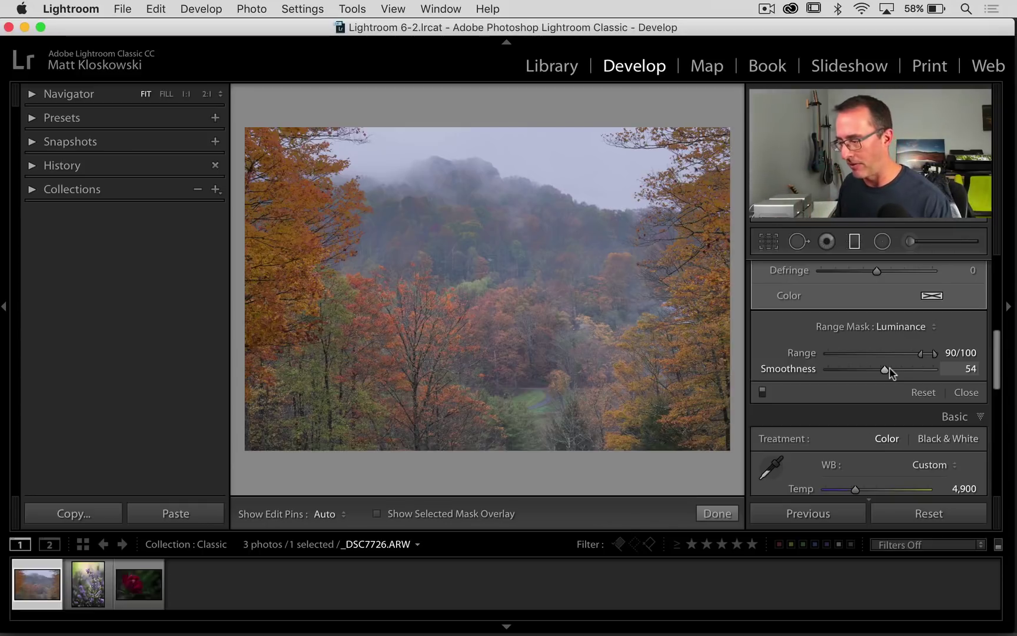
{"action": "left_click", "coordinate": [762, 390]}
{"action": "left_click", "coordinate": [762, 391]}
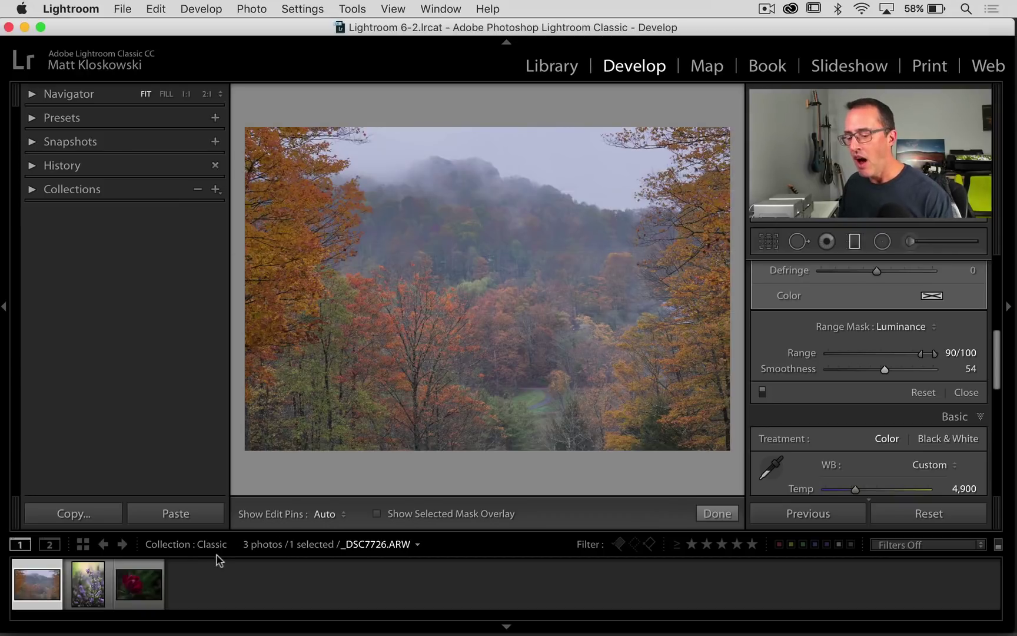
- Open red flower _DSC3942.ARW, reset its exposure, then lower it to −1.55
{"action": "left_click", "coordinate": [136, 589]}
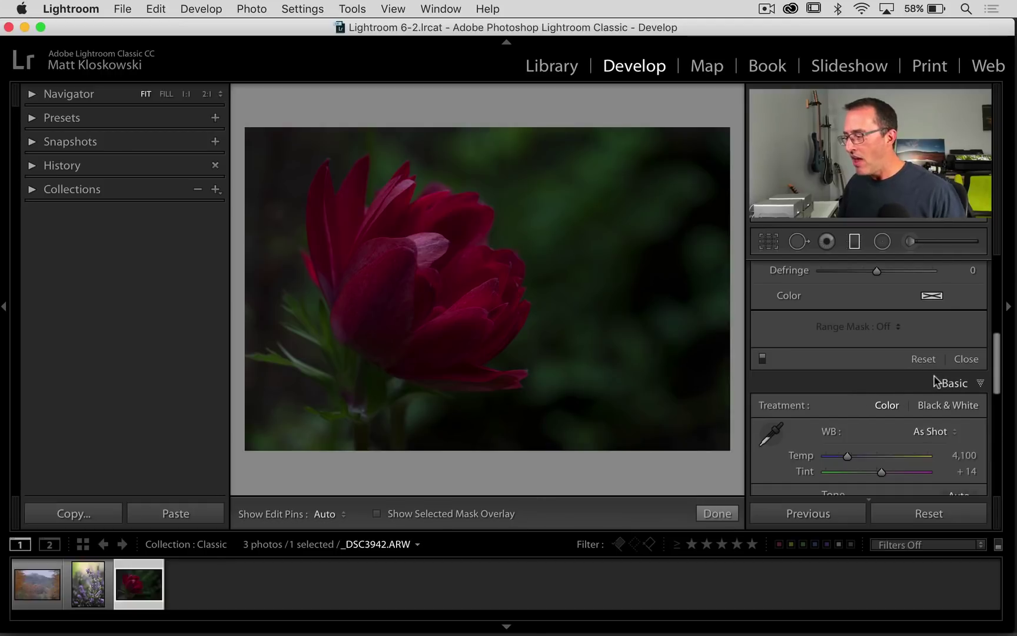
{"action": "scroll", "coordinate": [912, 422], "scroll_direction": "down", "scroll_amount": 5}
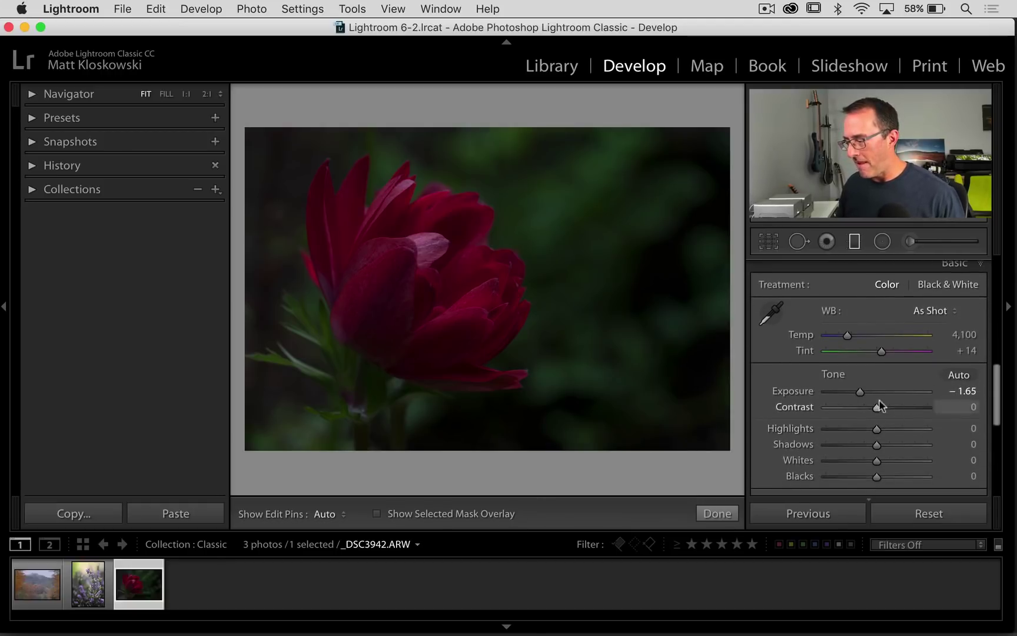
{"action": "double_click", "coordinate": [816, 392]}
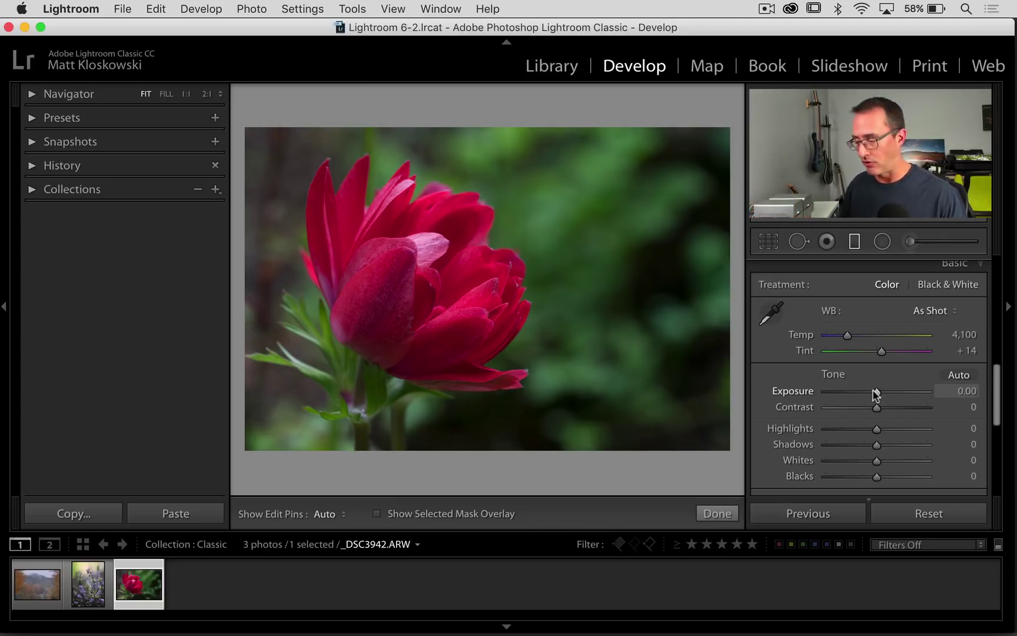
{"action": "left_click_drag", "start_coordinate": [876, 392], "coordinate": [860, 393]}
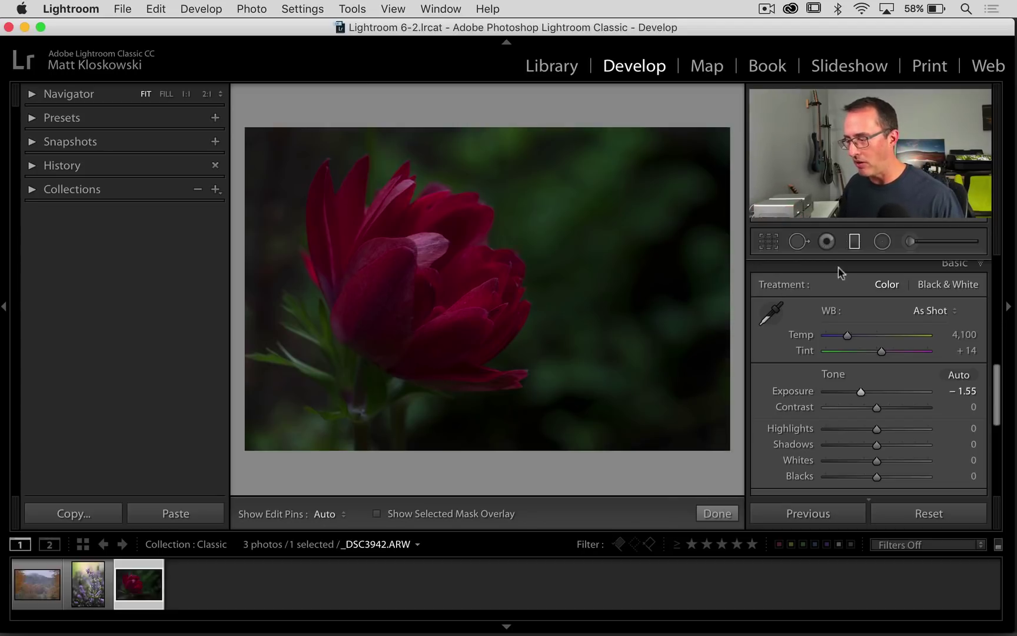
- Draw a radial filter at about +1.5 exposure around the flower, then reposition and resize it
{"action": "left_click", "coordinate": [883, 241]}
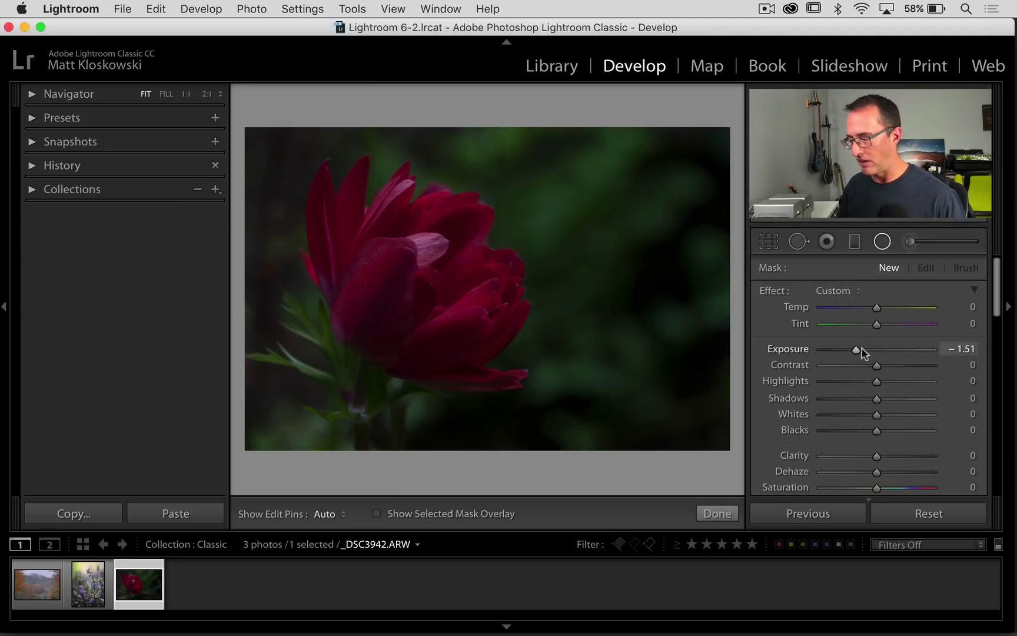
{"action": "left_click_drag", "start_coordinate": [862, 351], "coordinate": [898, 351]}
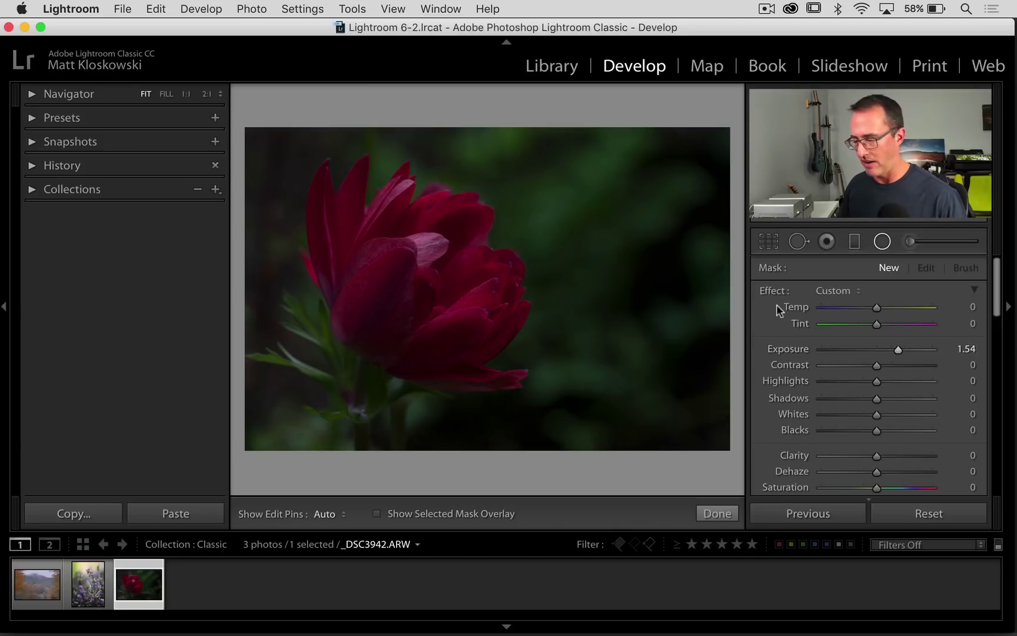
{"action": "scroll", "coordinate": [791, 355], "scroll_direction": "down", "scroll_amount": 5}
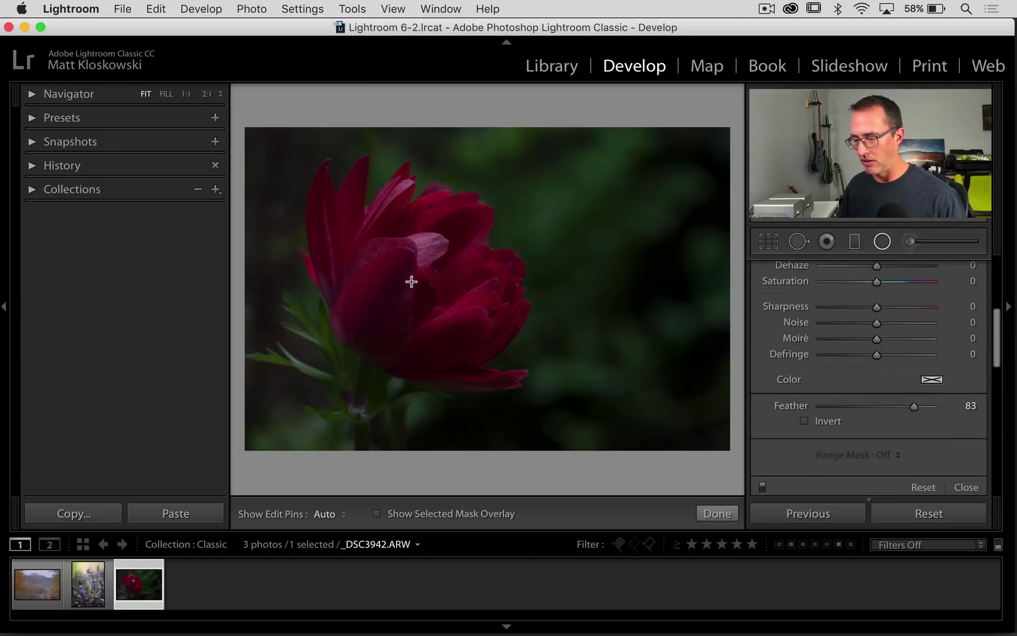
{"action": "left_click_drag", "start_coordinate": [406, 260], "coordinate": [558, 409]}
{"action": "left_click_drag", "start_coordinate": [405, 261], "coordinate": [417, 272]}
{"action": "left_click_drag", "start_coordinate": [419, 420], "coordinate": [418, 424]}
{"action": "left_click_drag", "start_coordinate": [572, 273], "coordinate": [582, 273]}
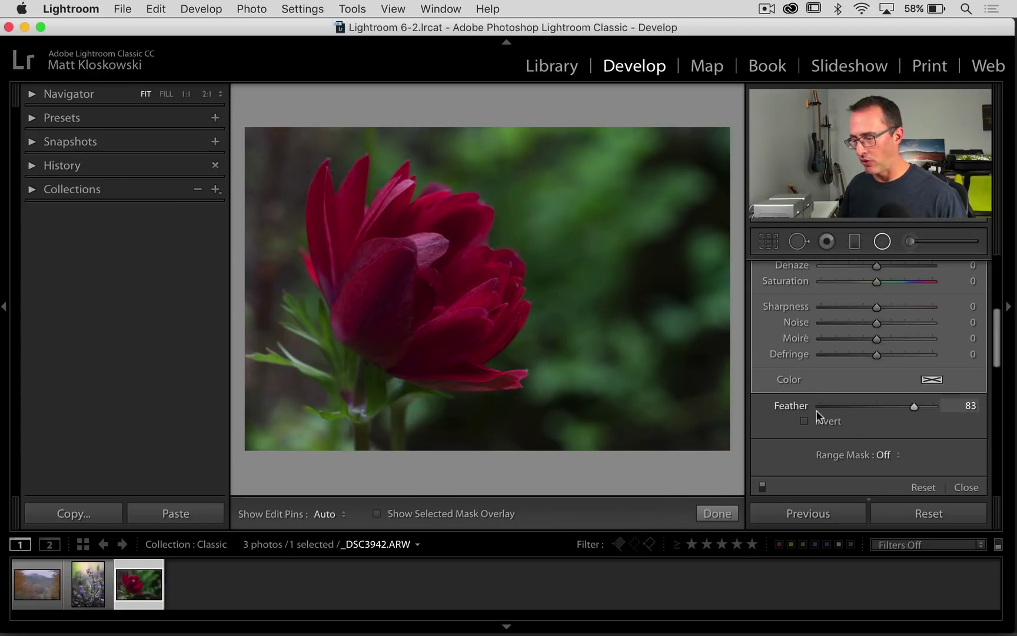
- Fine-tune the radial filter's exposure to +1.74
{"action": "scroll", "coordinate": [869, 324], "scroll_direction": "up", "scroll_amount": 5}
{"action": "scroll", "coordinate": [879, 335], "scroll_direction": "down", "scroll_amount": 1}
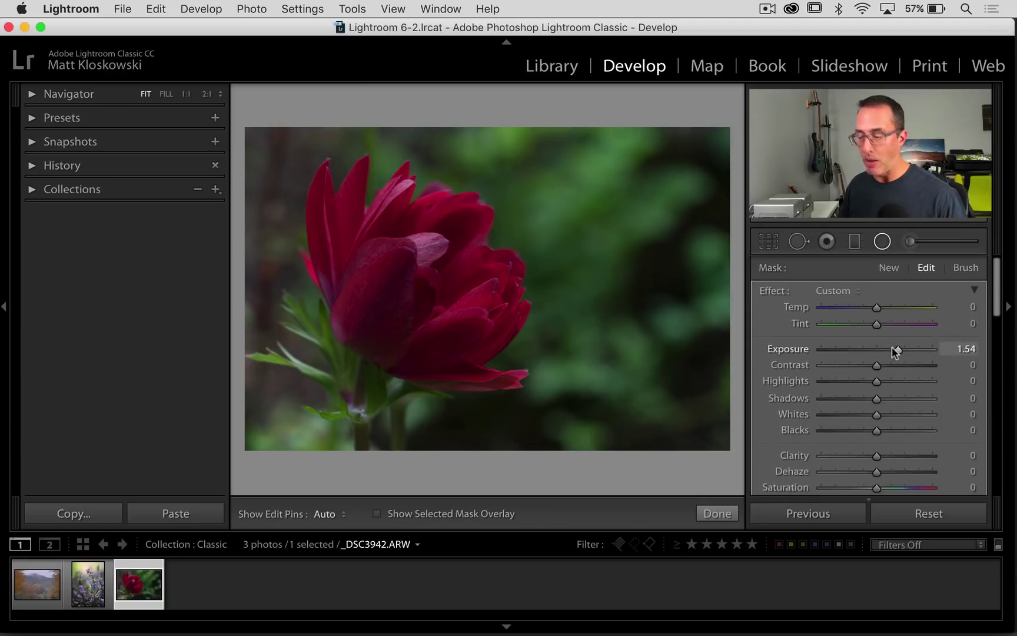
{"action": "left_click_drag", "start_coordinate": [894, 345], "coordinate": [896, 346]}
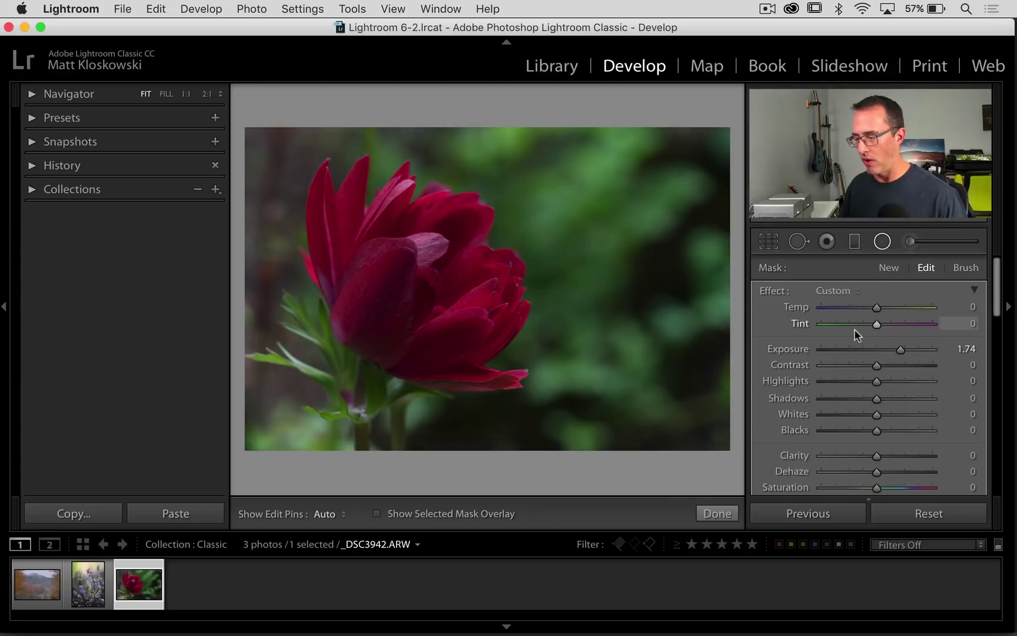
{"action": "scroll", "coordinate": [856, 334], "scroll_direction": "down", "scroll_amount": 5}
{"action": "scroll", "coordinate": [856, 334], "scroll_direction": "down", "scroll_amount": 3}
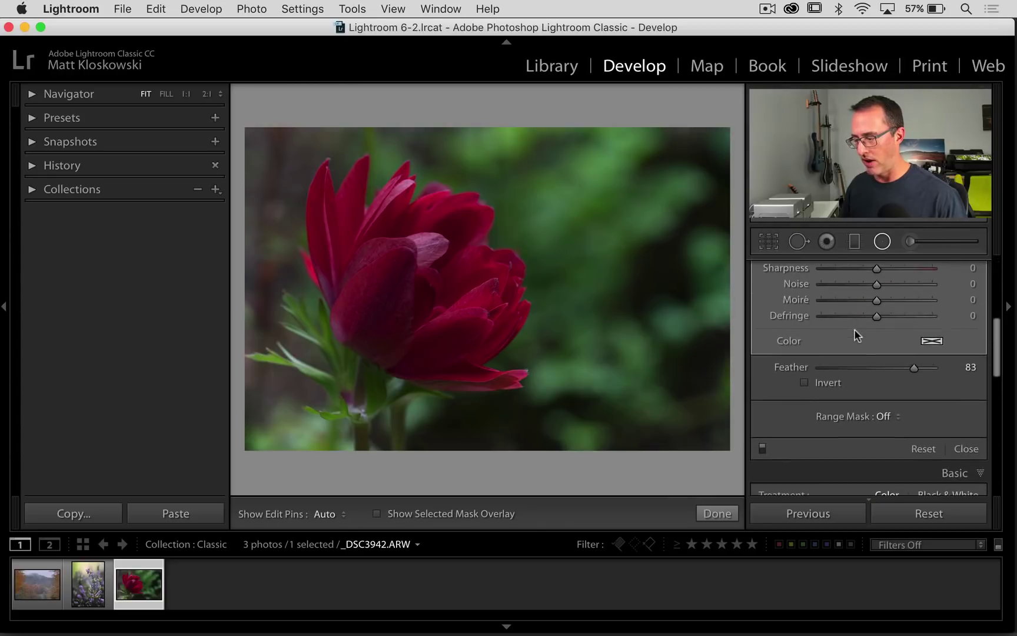
- Invert the radial filter, reduce its feather to 43, and toggle it to compare
{"action": "left_click", "coordinate": [816, 382]}
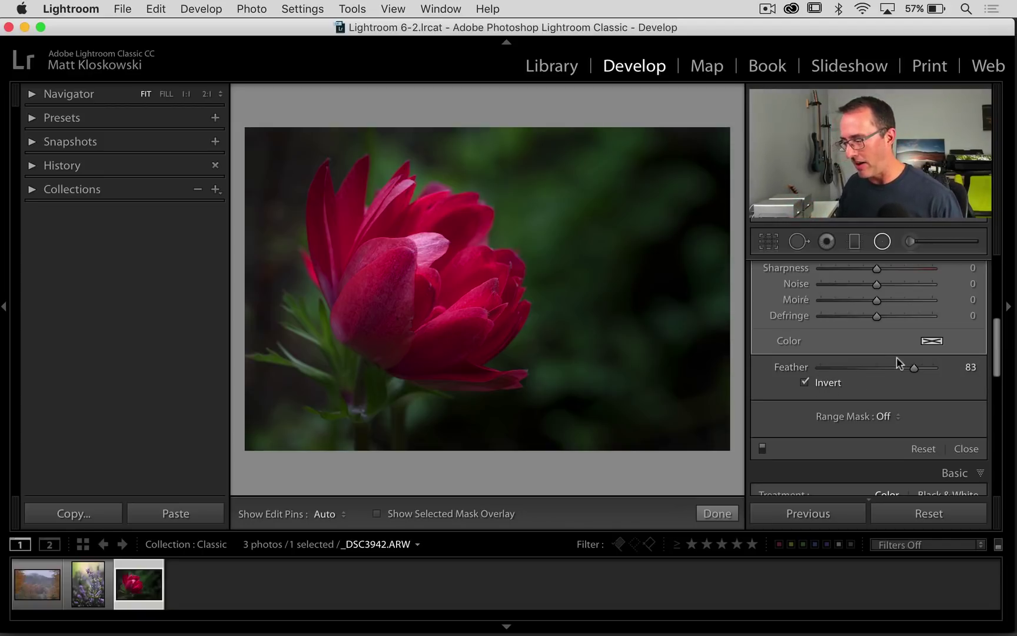
{"action": "left_click_drag", "start_coordinate": [909, 367], "coordinate": [873, 370]}
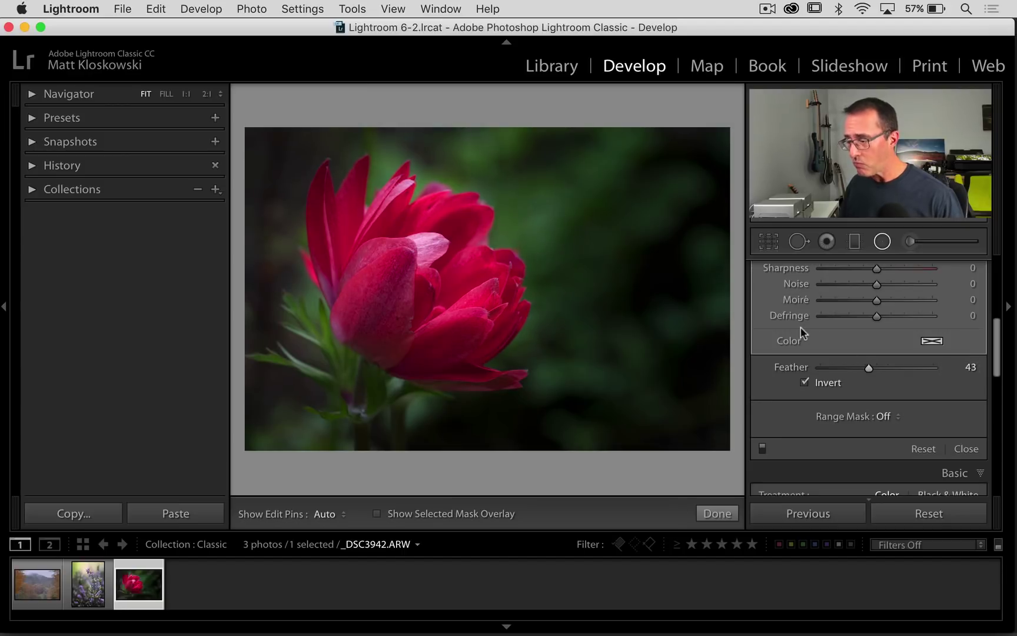
{"action": "left_click", "coordinate": [760, 447]}
{"action": "left_click", "coordinate": [760, 448]}
{"action": "left_click", "coordinate": [760, 447]}
{"action": "left_click", "coordinate": [760, 446]}
{"action": "left_click", "coordinate": [760, 446]}
{"action": "left_click", "coordinate": [760, 446]}
- Widen the radial ellipse and extend it below the flower to enclose the whole bloom
{"action": "mouse_move", "coordinate": [569, 278]}
{"action": "left_click_drag", "start_coordinate": [580, 274], "coordinate": [596, 272]}
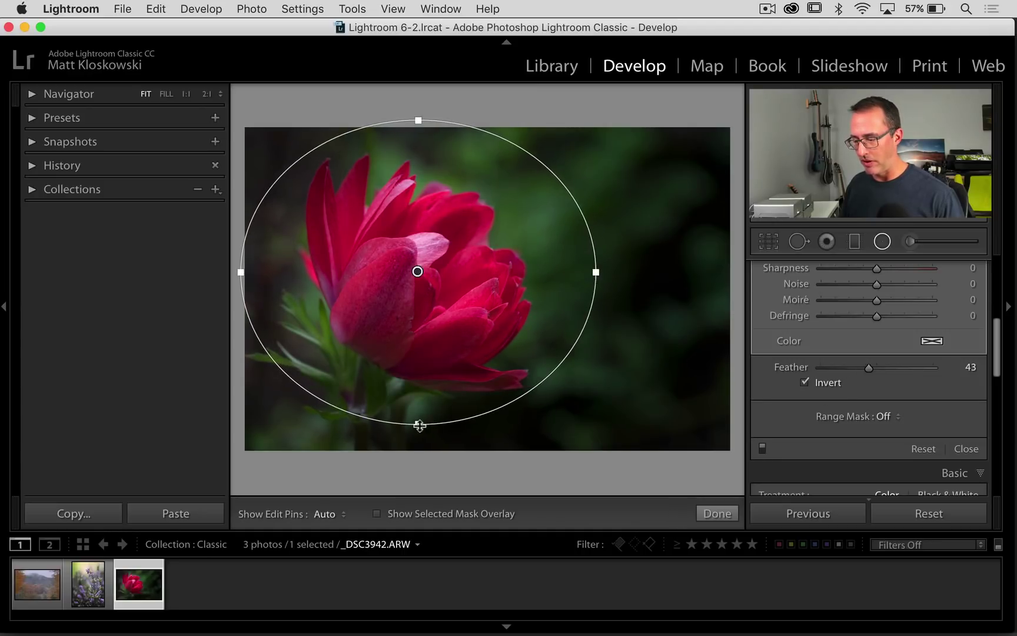
{"action": "left_click_drag", "start_coordinate": [419, 425], "coordinate": [419, 447]}
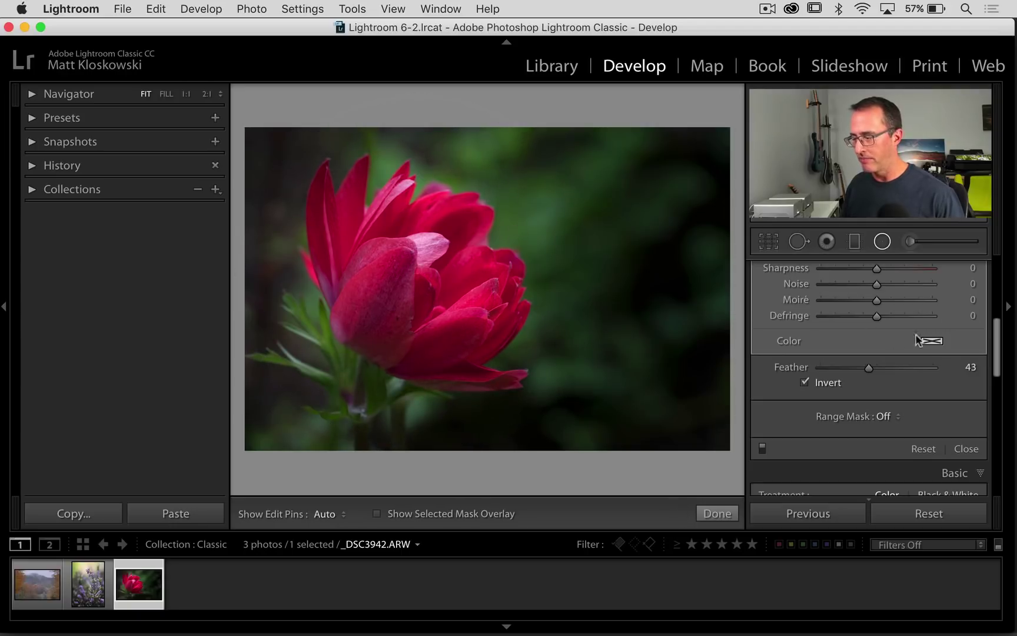
- Set the radial filter's range mask to Color and sample the lower petal's red
{"action": "left_click", "coordinate": [895, 416]}
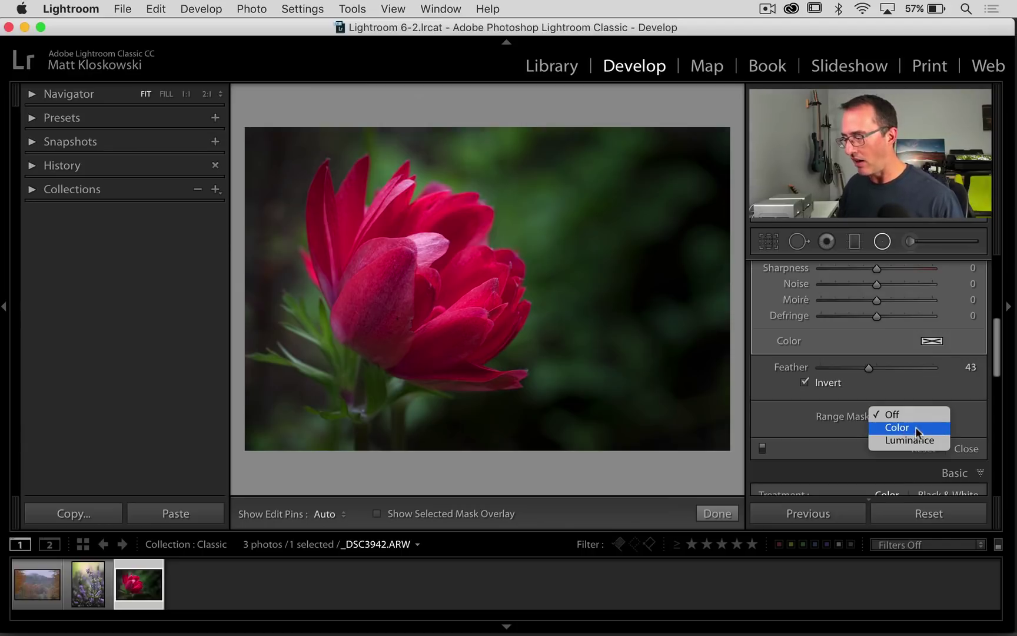
{"action": "left_click", "coordinate": [915, 426]}
{"action": "scroll", "coordinate": [917, 407], "scroll_direction": "down", "scroll_amount": 4}
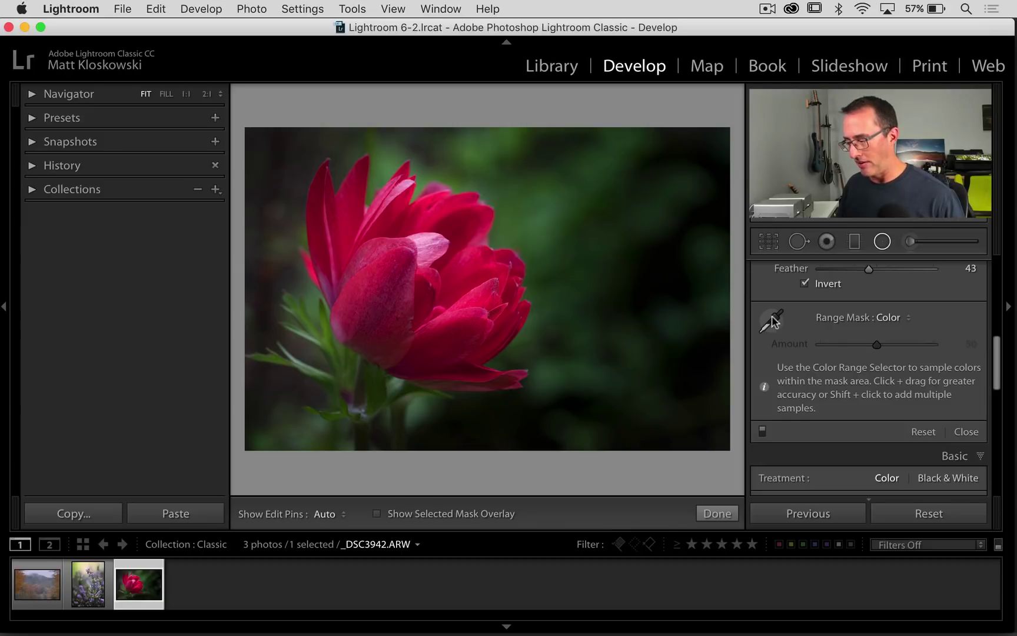
{"action": "left_click", "coordinate": [772, 319]}
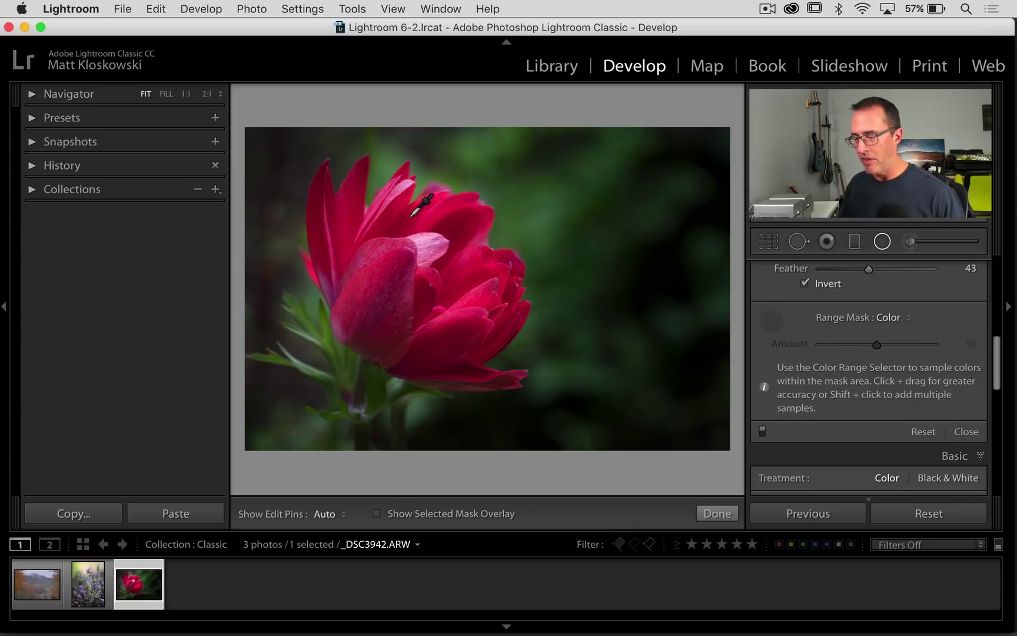
{"action": "left_click", "coordinate": [365, 278]}
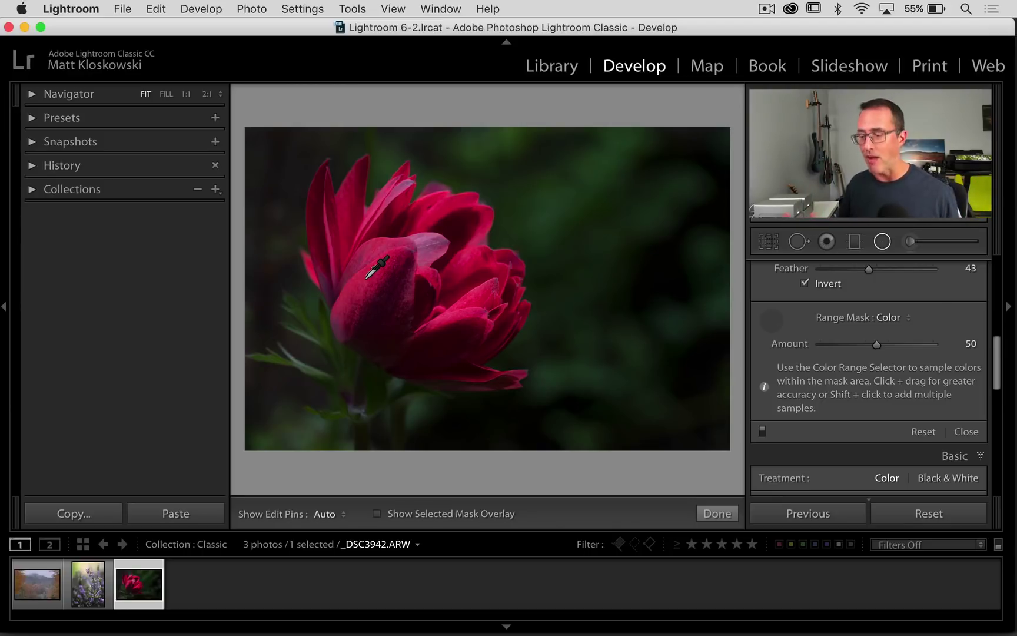
- Add several more colour samples across the petals, then reset to clear them
{"action": "left_click", "coordinate": [366, 278]}
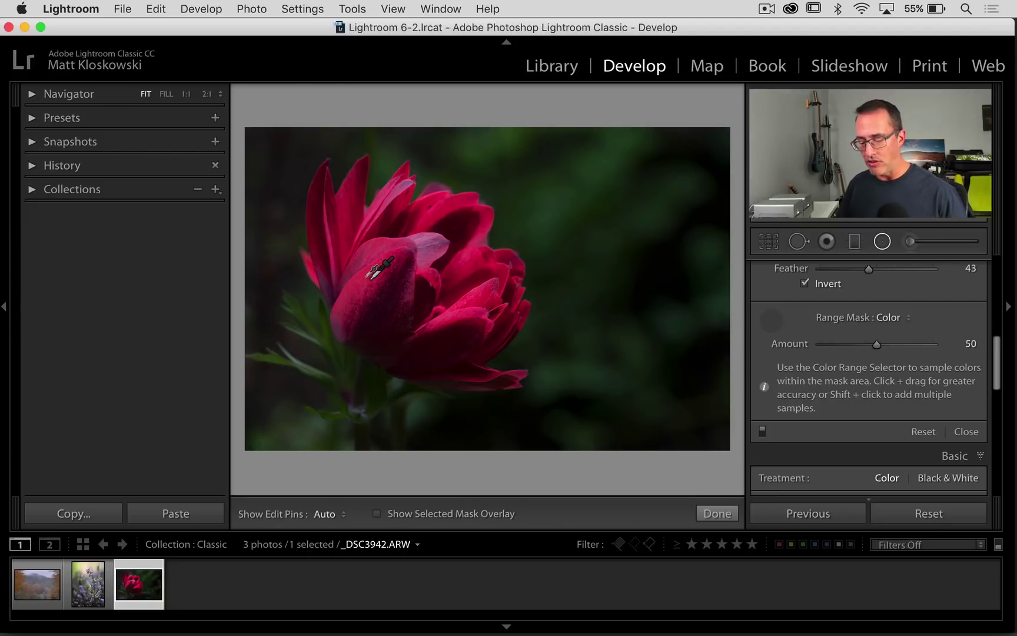
{"action": "left_click", "coordinate": [434, 210], "text": "shift"}
{"action": "left_click", "coordinate": [463, 224], "text": "shift"}
{"action": "left_click", "coordinate": [463, 284], "text": "shift"}
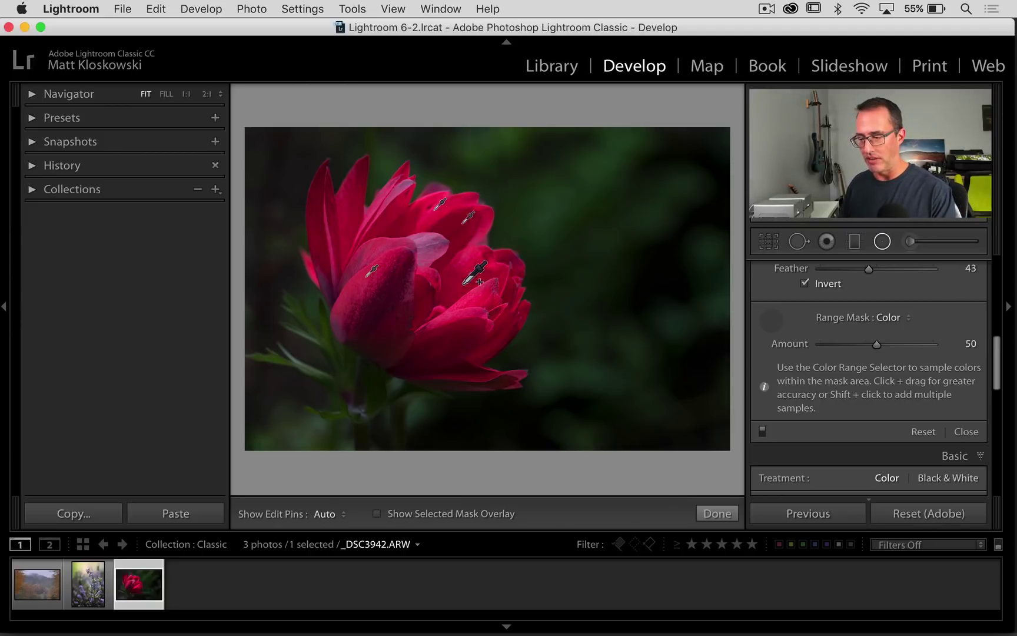
{"action": "left_click", "coordinate": [463, 317], "text": "shift"}
{"action": "left_click", "coordinate": [433, 349], "text": "shift"}
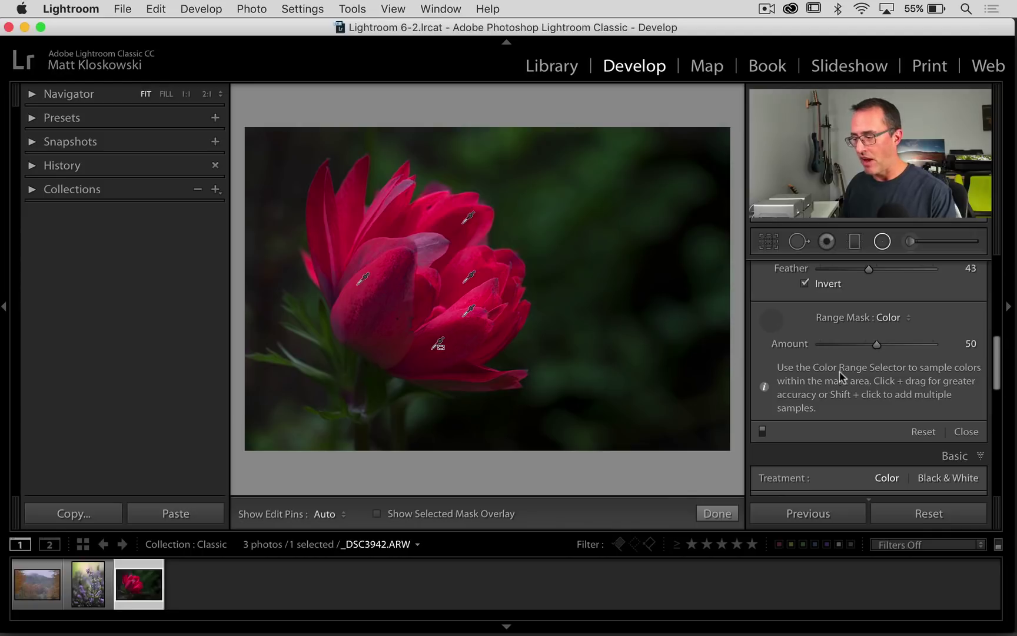
{"action": "left_click", "coordinate": [923, 432]}
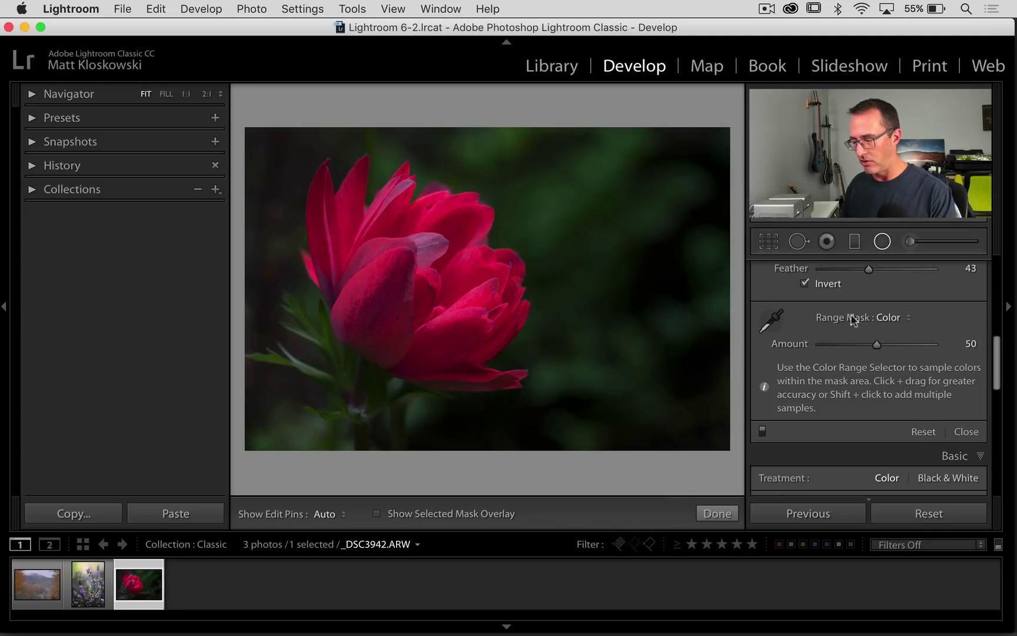
- Sample a rectangle over the red petals and set the colour mask Amount to 66
{"action": "left_click", "coordinate": [771, 321]}
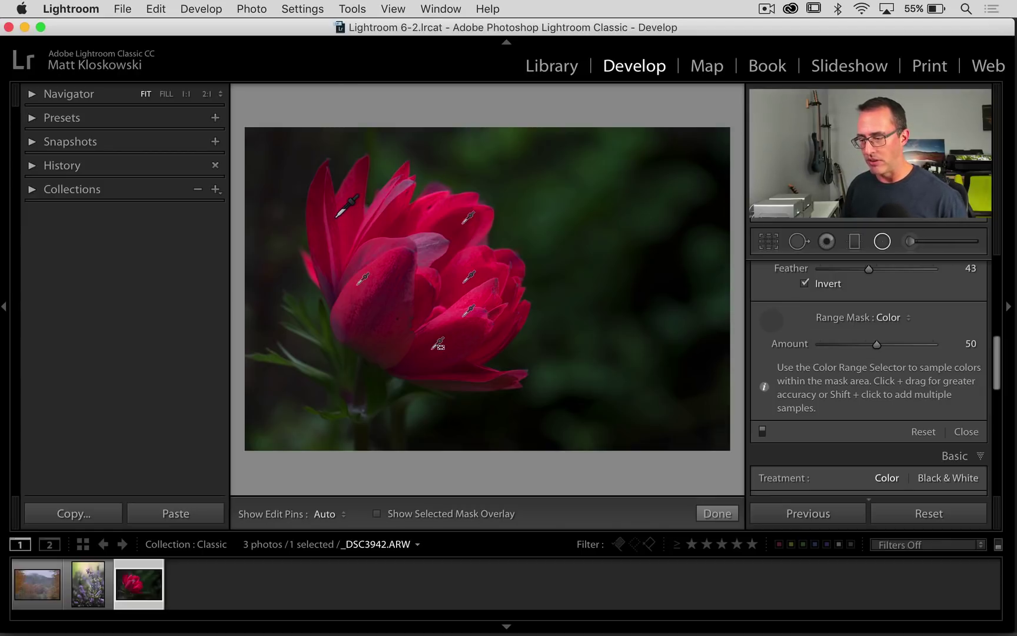
{"action": "left_click_drag", "start_coordinate": [320, 209], "coordinate": [471, 323]}
{"action": "left_click_drag", "start_coordinate": [340, 239], "coordinate": [485, 333]}
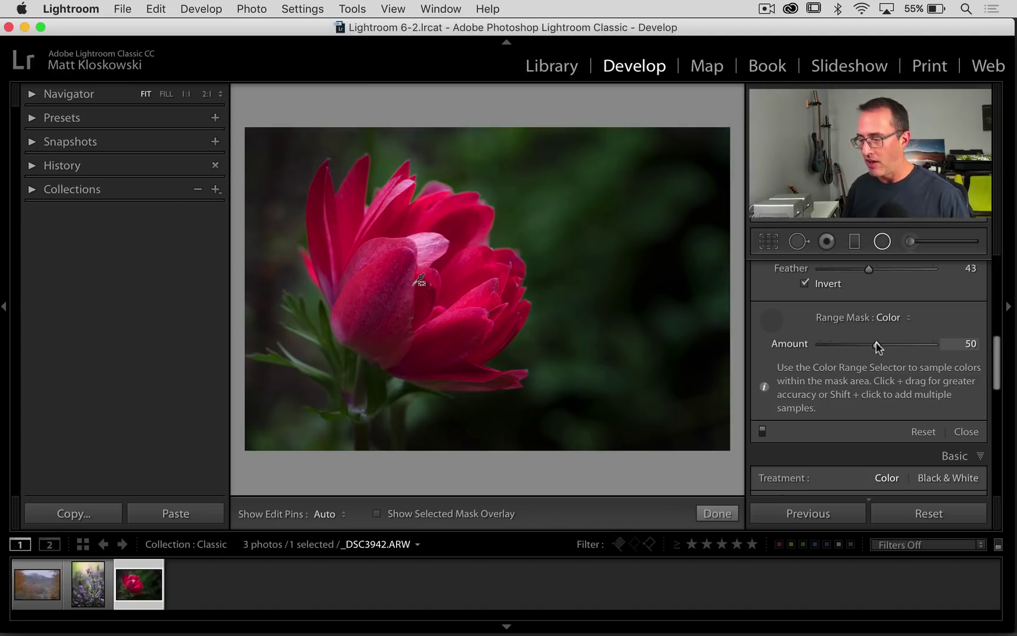
{"action": "left_click_drag", "start_coordinate": [876, 341], "coordinate": [839, 346]}
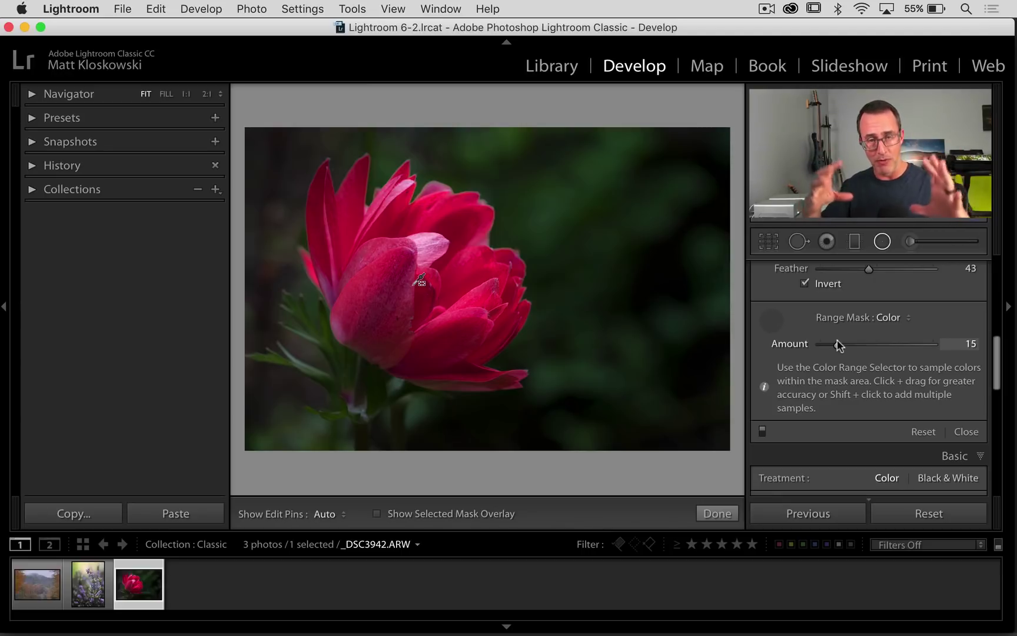
{"action": "left_click_drag", "start_coordinate": [840, 346], "coordinate": [896, 345]}
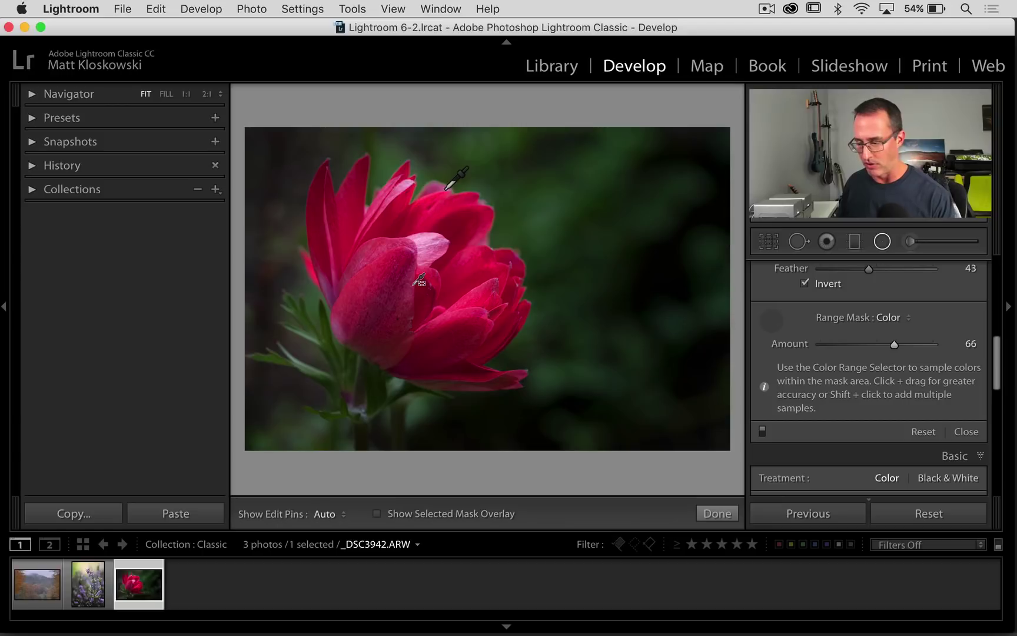
- Try erasing the radial filter's effect across the top background with the mask brush, then undo the stroke
{"action": "scroll", "coordinate": [964, 346], "scroll_direction": "up", "scroll_amount": 10}
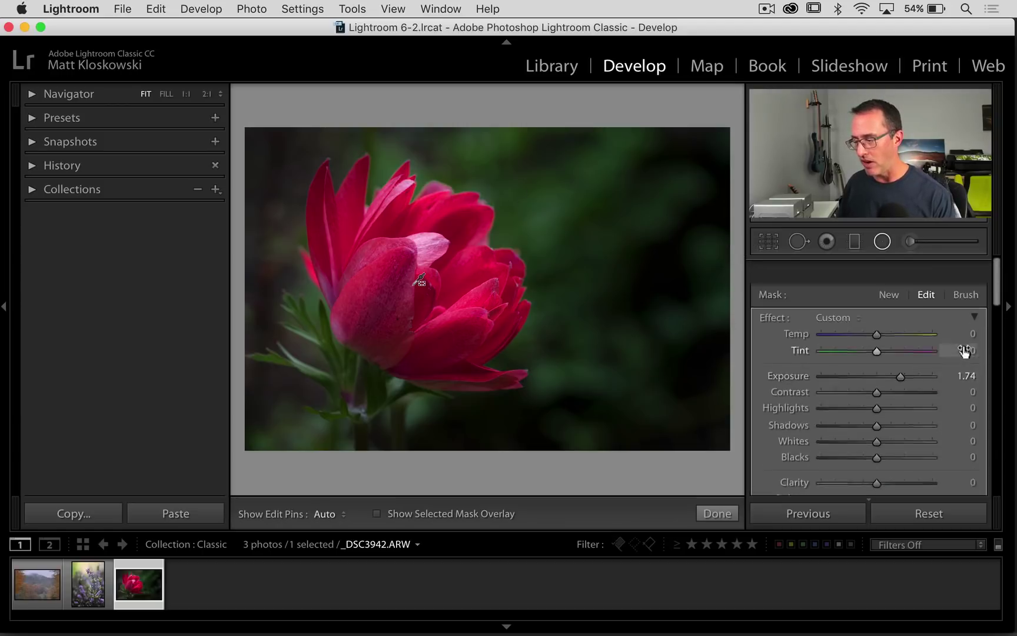
{"action": "scroll", "coordinate": [963, 347], "scroll_direction": "down", "scroll_amount": 2}
{"action": "left_click", "coordinate": [965, 268]}
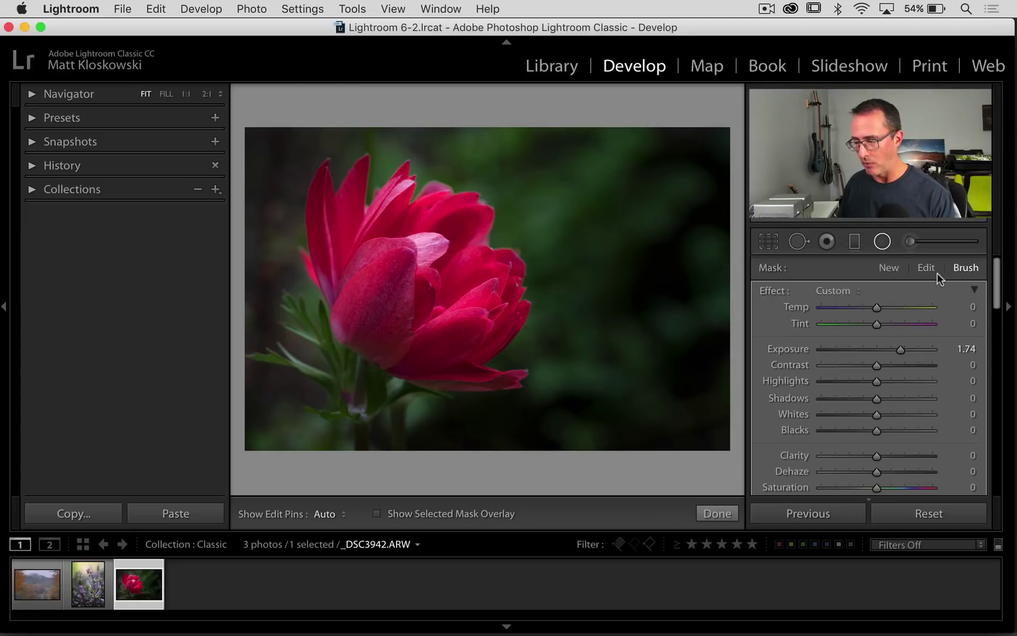
{"action": "key", "text": "alt"}
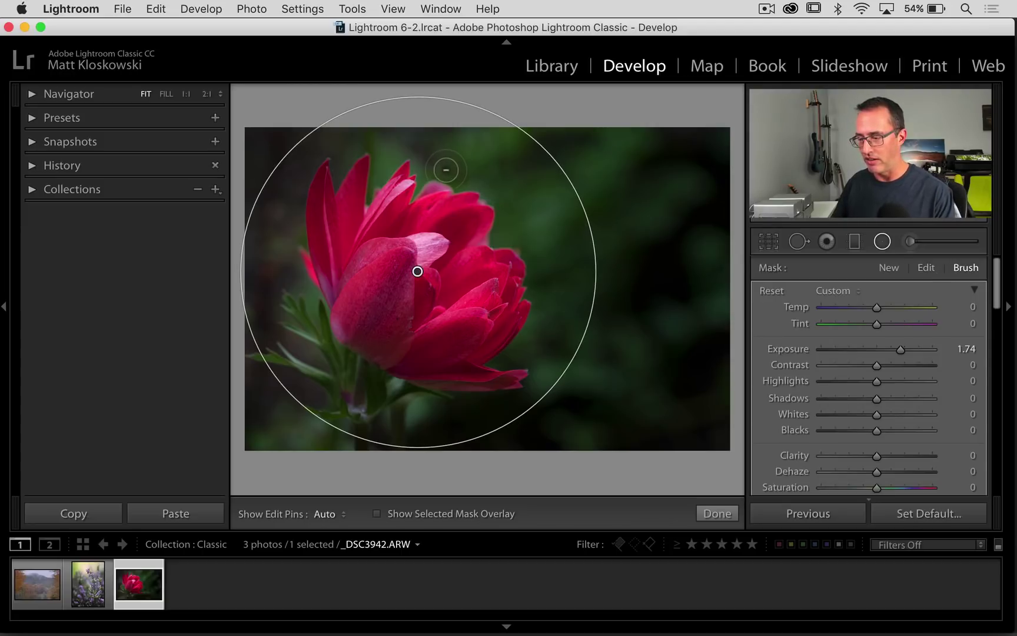
{"action": "key", "text": "h"}
{"action": "mouse_move", "coordinate": [463, 175]}
{"action": "left_mouse_down"}
{"action": "mouse_move", "coordinate": [418, 140]}
{"action": "mouse_move", "coordinate": [508, 154]}
{"action": "mouse_move", "coordinate": [486, 167]}
{"action": "mouse_move", "coordinate": [438, 164]}
{"action": "mouse_move", "coordinate": [509, 195]}
{"action": "mouse_move", "coordinate": [389, 129]}
{"action": "left_mouse_up"}
{"action": "key", "text": "h"}
{"action": "key", "text": "super+z"}
- Lower the brush Density to 25 and the colour range mask Amount to 11, checking with the outline hidden
{"action": "scroll", "coordinate": [889, 388], "scroll_direction": "down", "scroll_amount": 10}
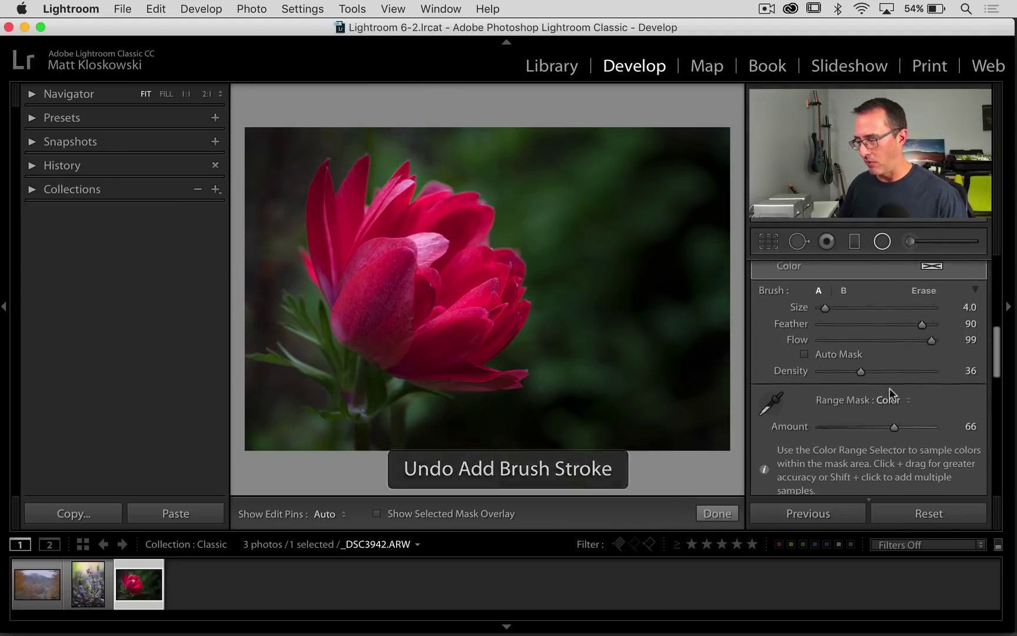
{"action": "mouse_move", "coordinate": [862, 365]}
{"action": "left_mouse_down"}
{"action": "mouse_move", "coordinate": [834, 361]}
{"action": "mouse_move", "coordinate": [848, 362]}
{"action": "left_mouse_up"}
{"action": "scroll", "coordinate": [855, 395], "scroll_direction": "down", "scroll_amount": 2}
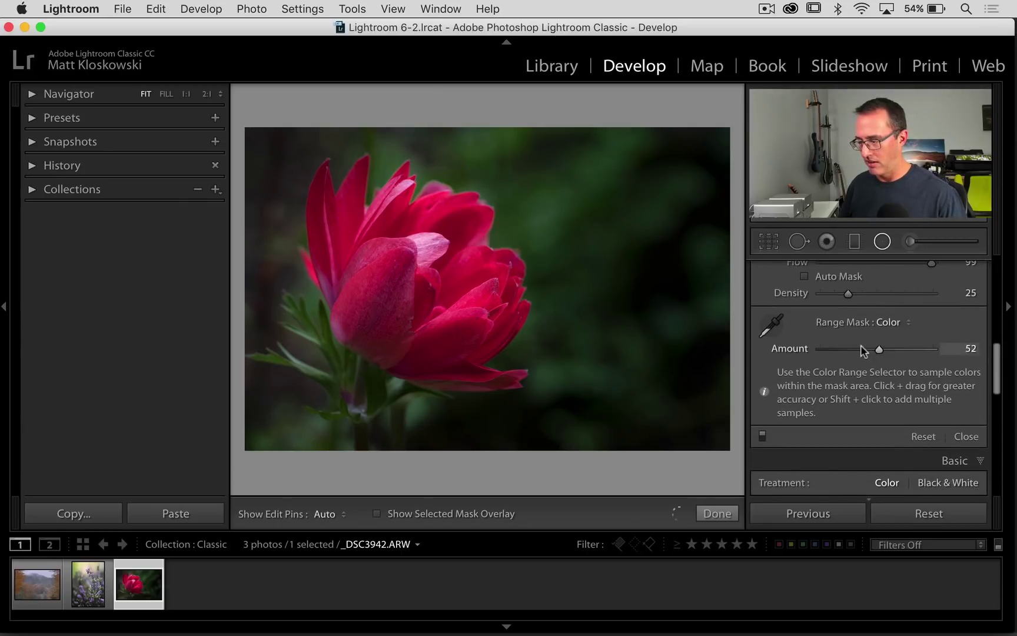
{"action": "left_click_drag", "start_coordinate": [861, 352], "coordinate": [833, 352]}
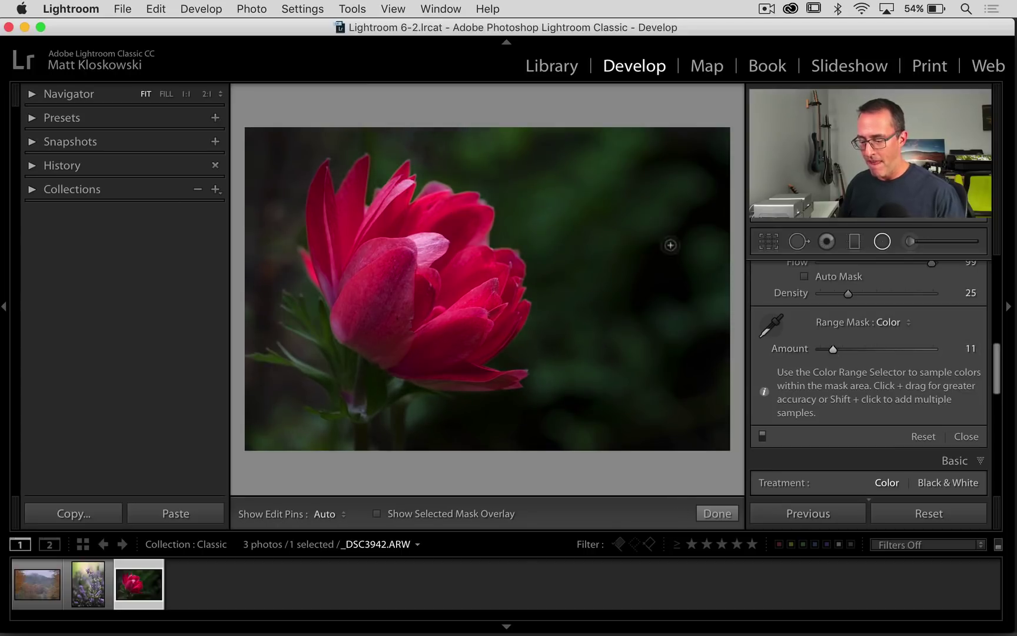
{"action": "key", "text": "alt"}
{"action": "key", "text": "h"}
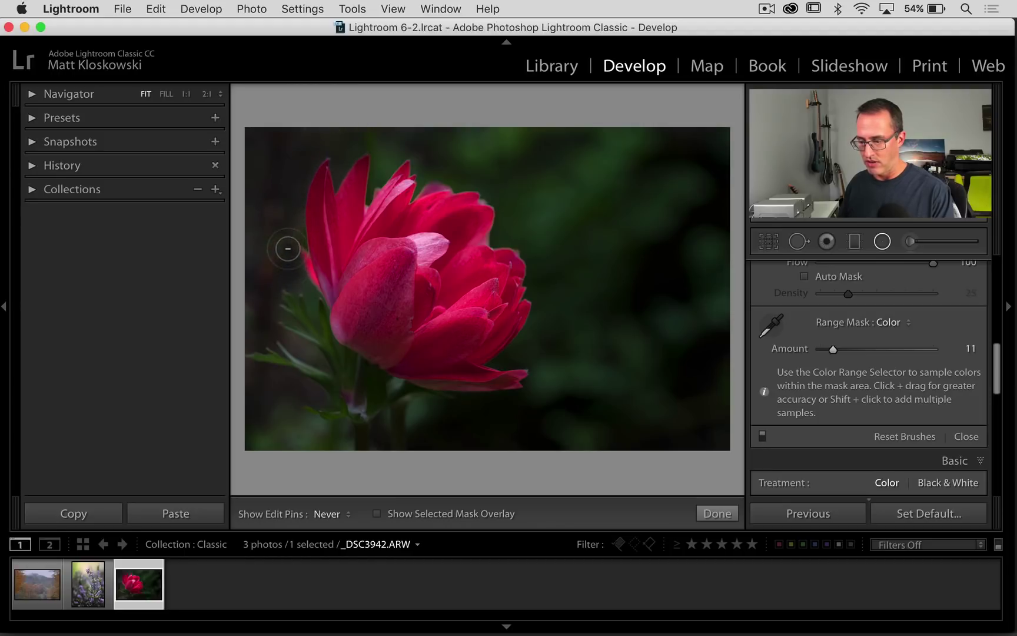
{"action": "key", "text": "h"}
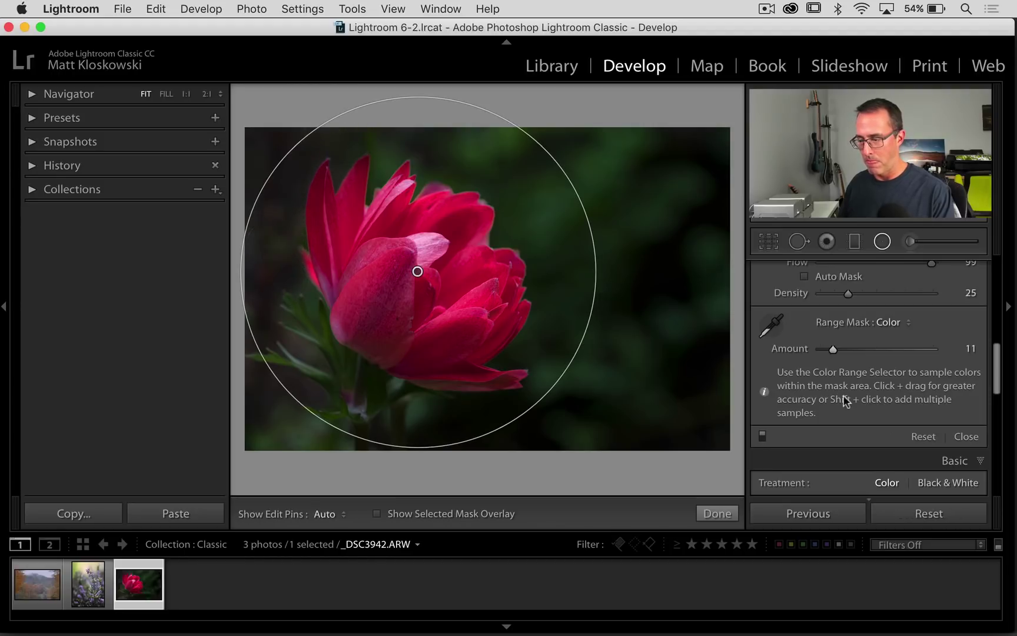
- Toggle the radial filter off and back on to compare the brightened red bloom
{"action": "left_click", "coordinate": [762, 436]}
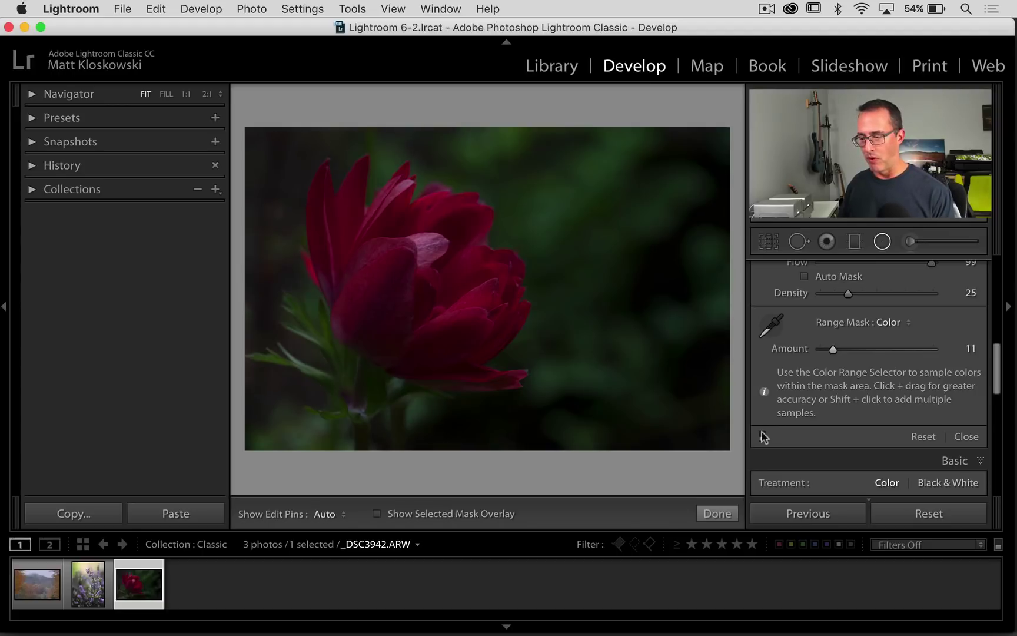
{"action": "left_click", "coordinate": [762, 436]}
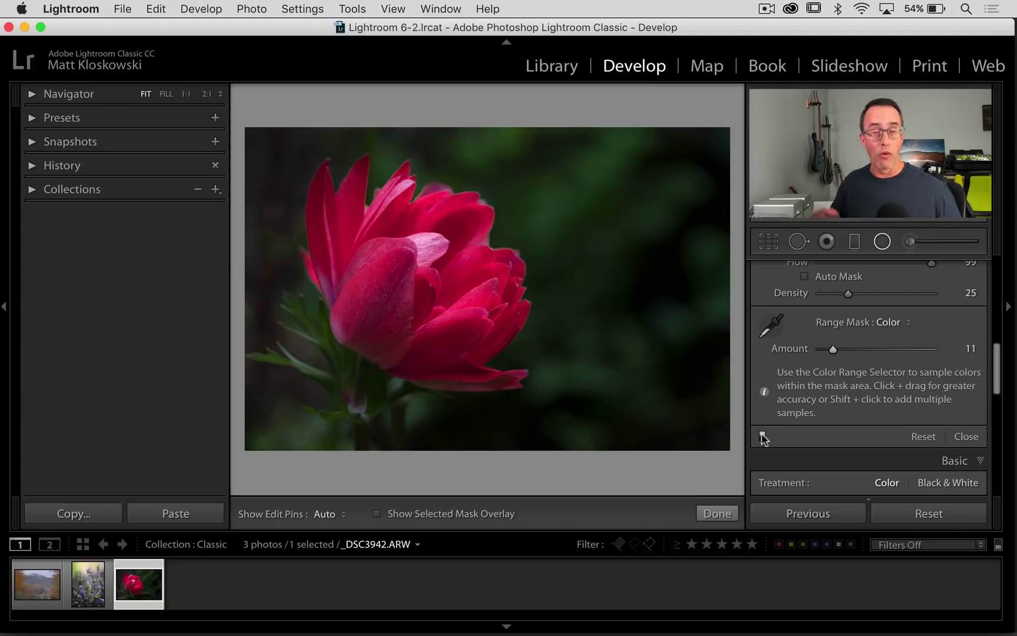